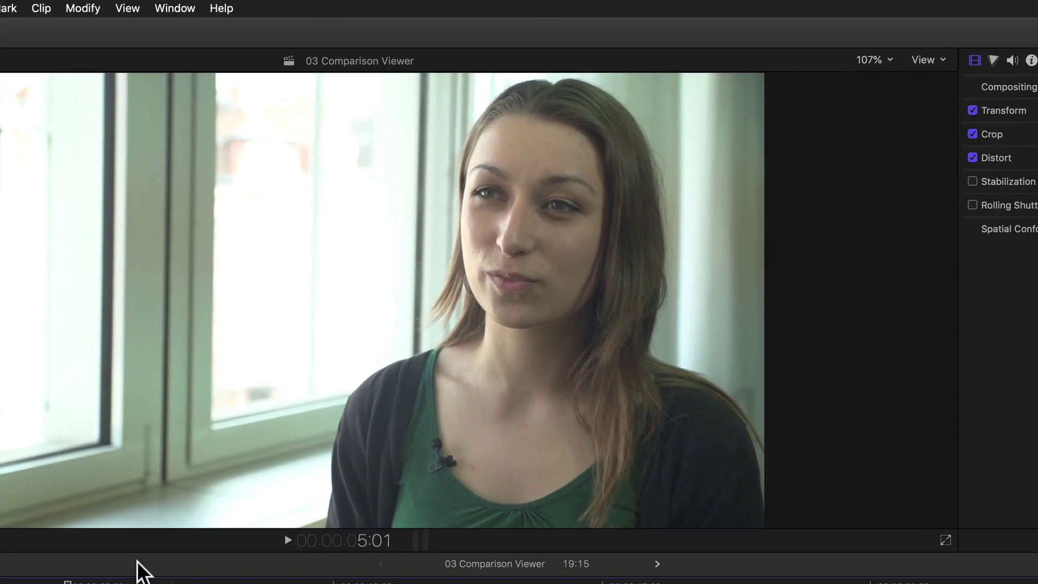
- Show the Comparison Viewer in the workspace
{"action": "left_click", "coordinate": [159, 8]}
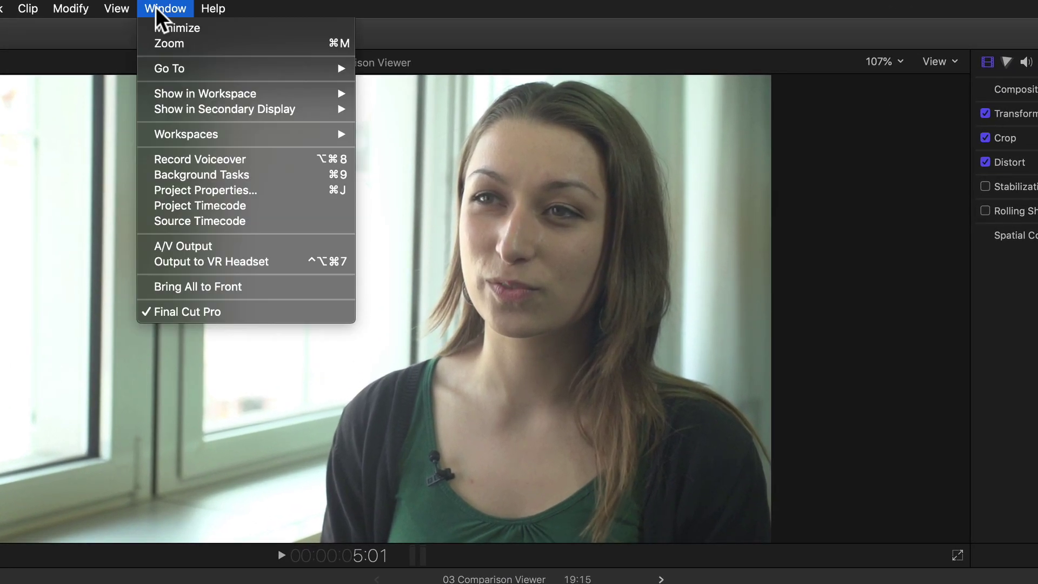
{"action": "mouse_move", "coordinate": [277, 95]}
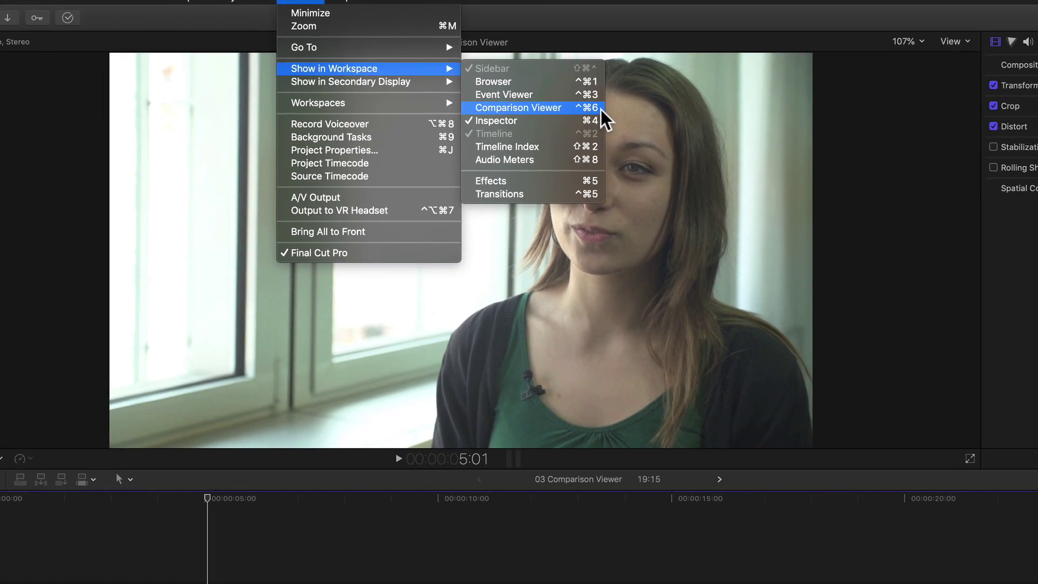
{"action": "left_click", "coordinate": [520, 142]}
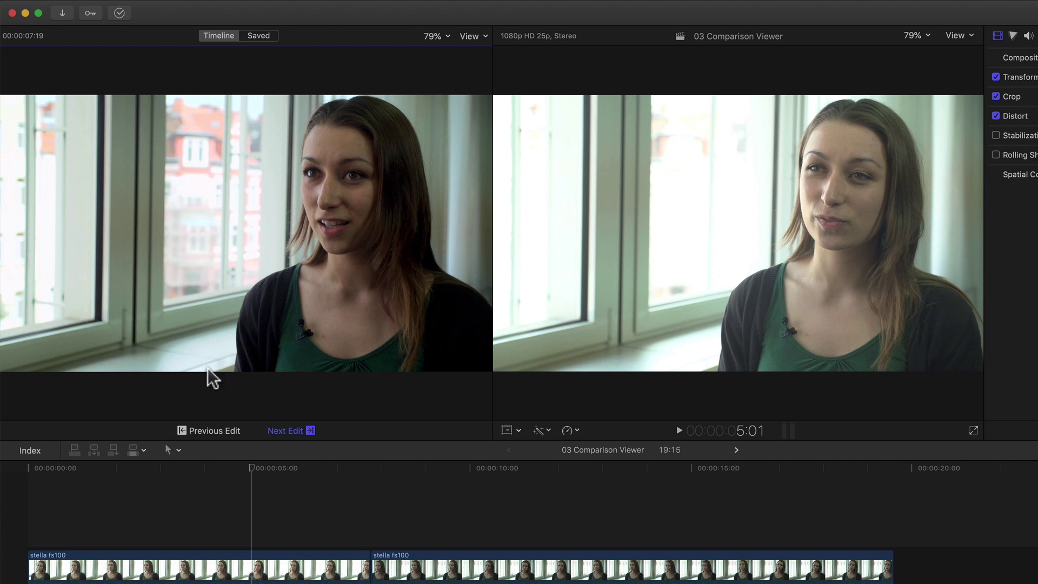
- Place the playhead at 11:02 in the second clip and set the Comparison Viewer to show the previous edit
{"action": "left_click", "coordinate": [308, 453]}
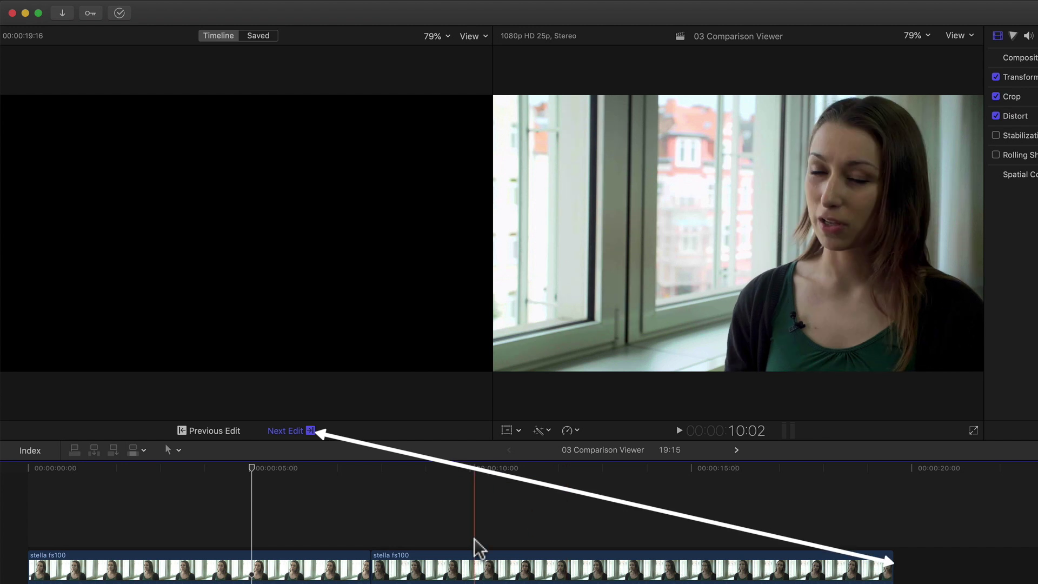
{"action": "left_click", "coordinate": [517, 521]}
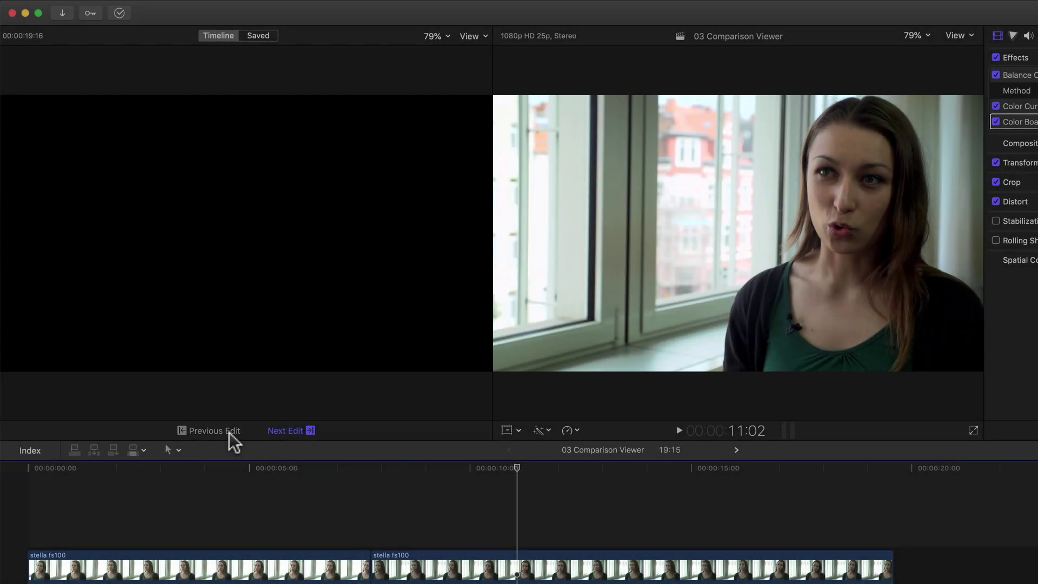
{"action": "left_click", "coordinate": [229, 433]}
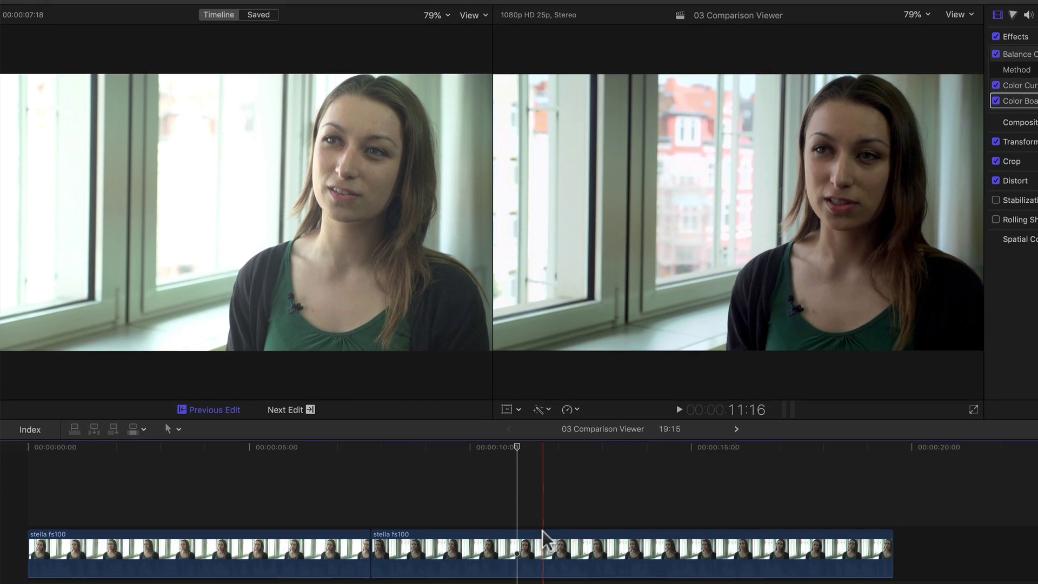
- Copy the second clip and paste its Balance, Color Curves 1, Color Board 1 and Volume attributes onto the first clip
{"action": "left_click", "coordinate": [541, 547]}
{"action": "key", "text": "super+c"}
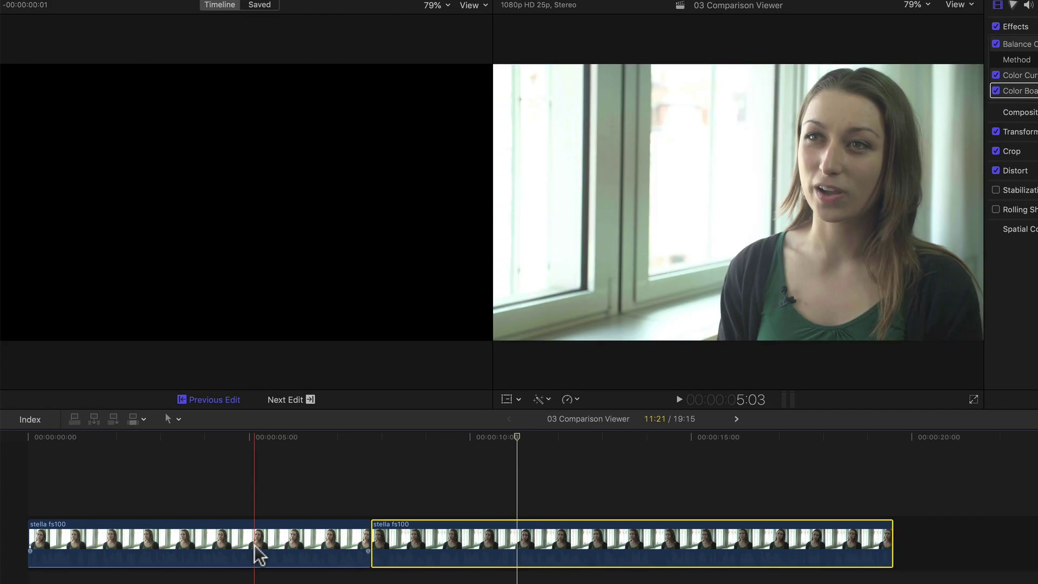
{"action": "left_click", "coordinate": [258, 556]}
{"action": "key", "text": "super+shift+v"}
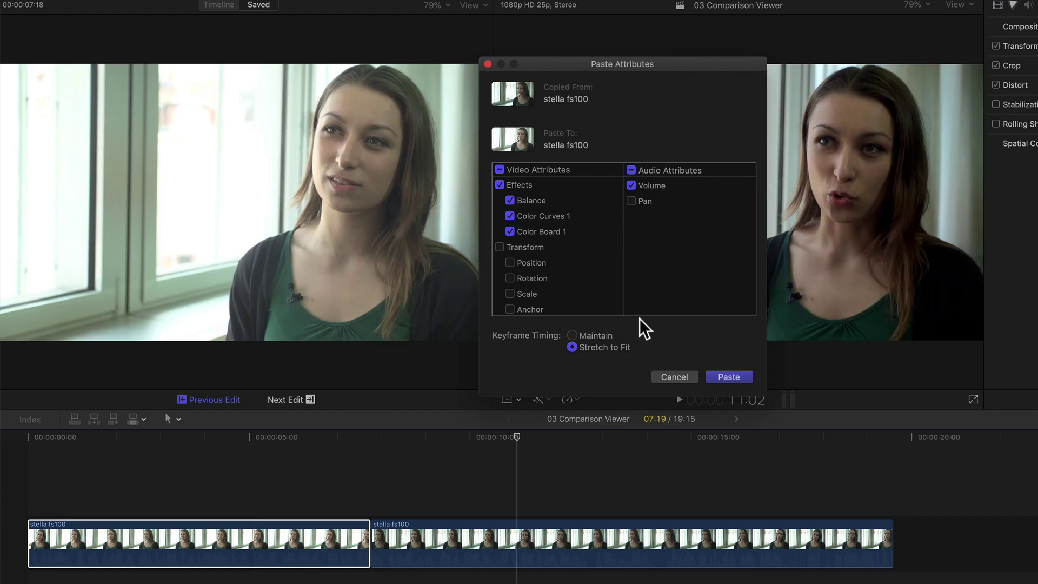
{"action": "left_click", "coordinate": [744, 374]}
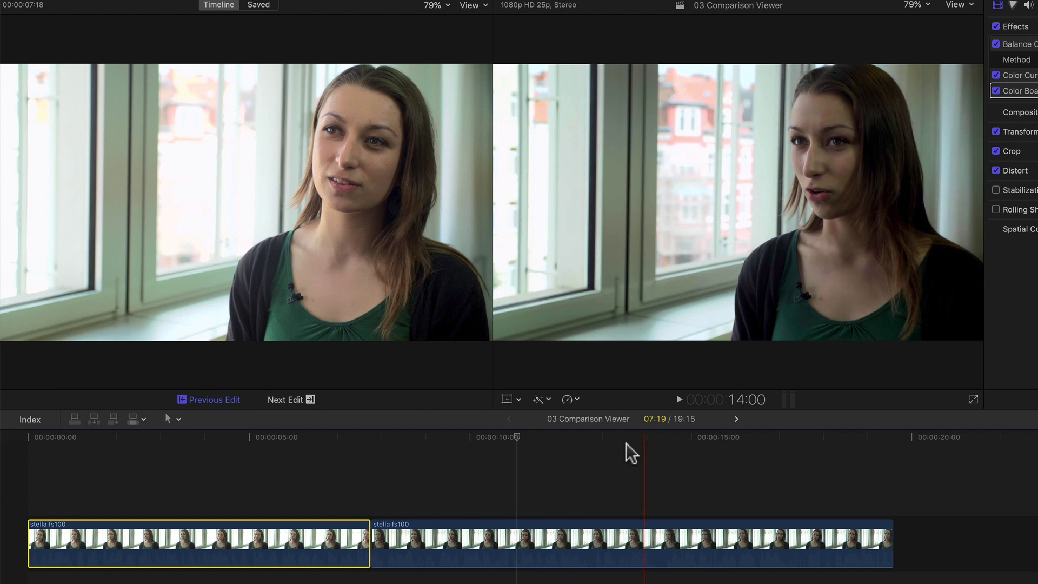
- Park the playhead at 10:08 and set the first clip's Color Board 1 saturation to Master 37% and Midtones -35%
{"action": "left_click", "coordinate": [483, 446]}
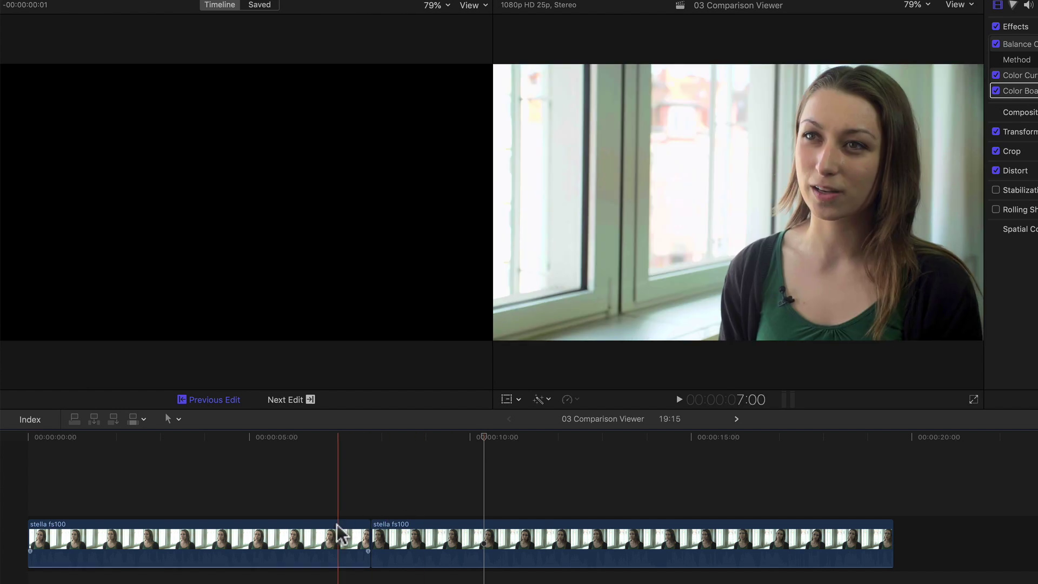
{"action": "left_click", "coordinate": [341, 538]}
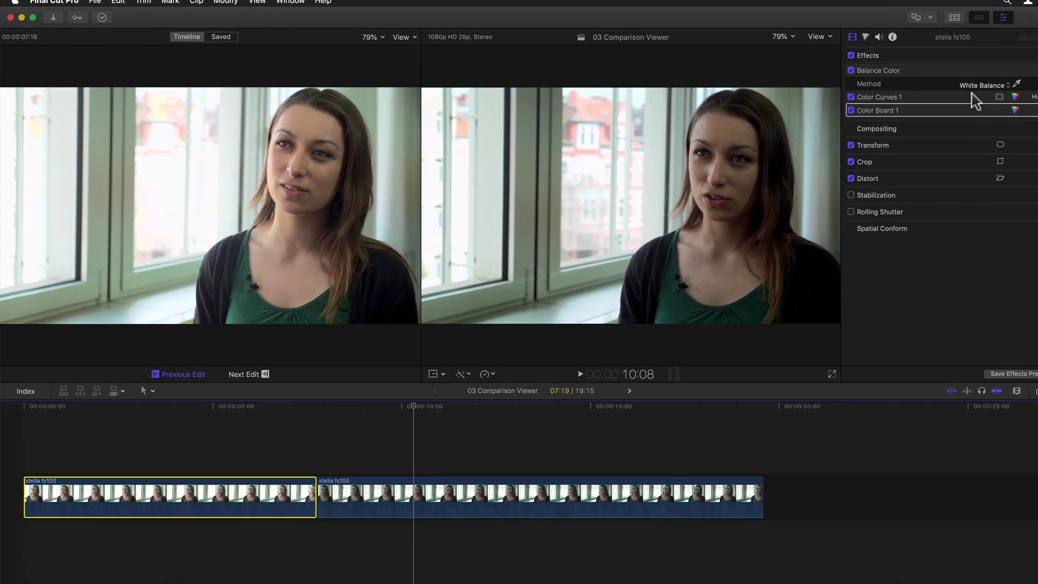
{"action": "double_click", "coordinate": [909, 111]}
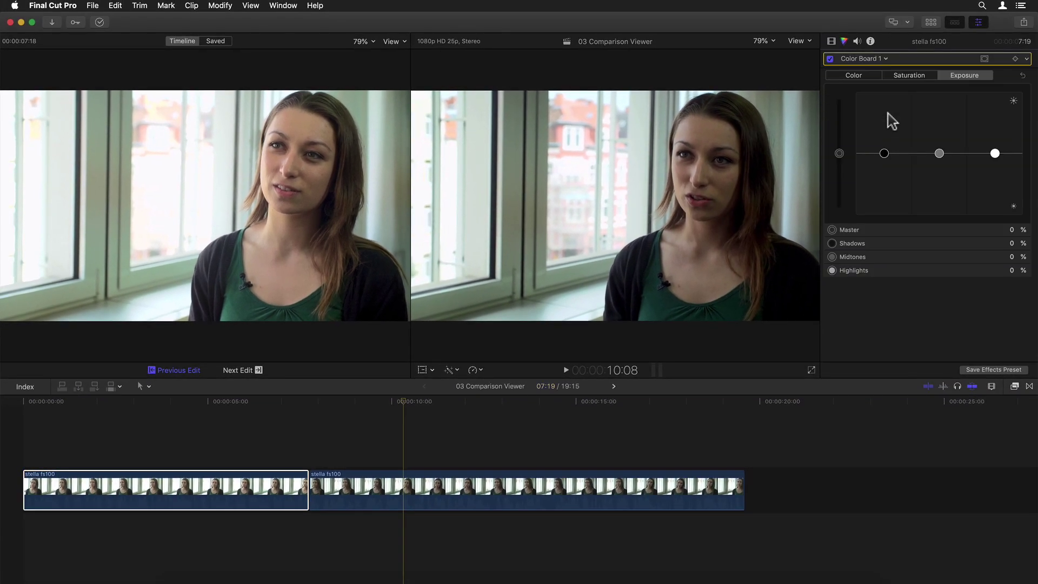
{"action": "key", "text": "ctrl+super+s"}
{"action": "left_click_drag", "start_coordinate": [939, 153], "coordinate": [939, 175]}
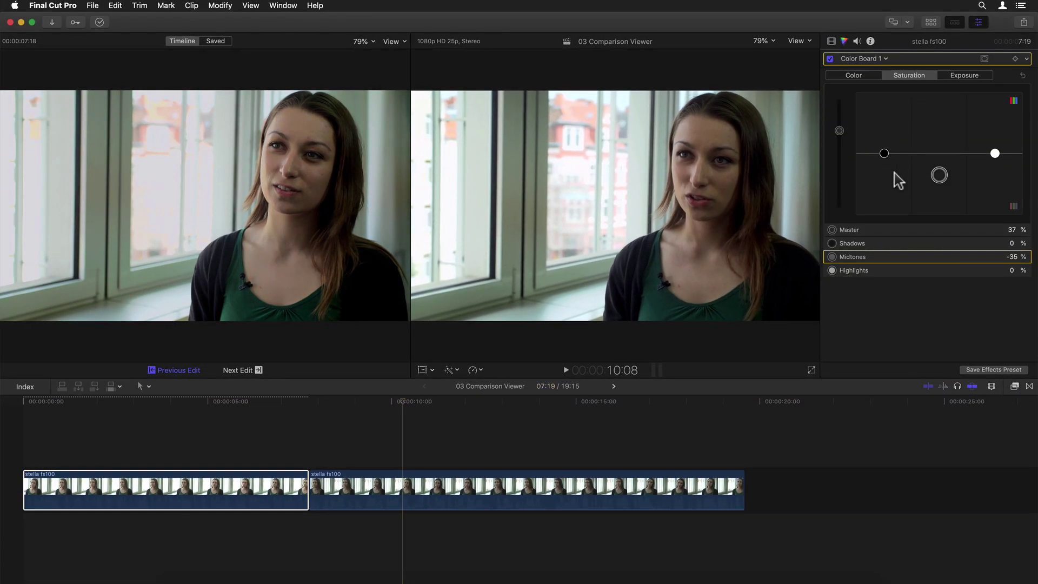
{"action": "left_click", "coordinate": [883, 156]}
- Set the first clip's Color Board 1 exposure to Shadows -11%, Midtones -24% and Highlights -23%
{"action": "key", "text": "ctrl+super+e"}
{"action": "left_click", "coordinate": [884, 161]}
{"action": "left_click_drag", "start_coordinate": [939, 162], "coordinate": [938, 168]}
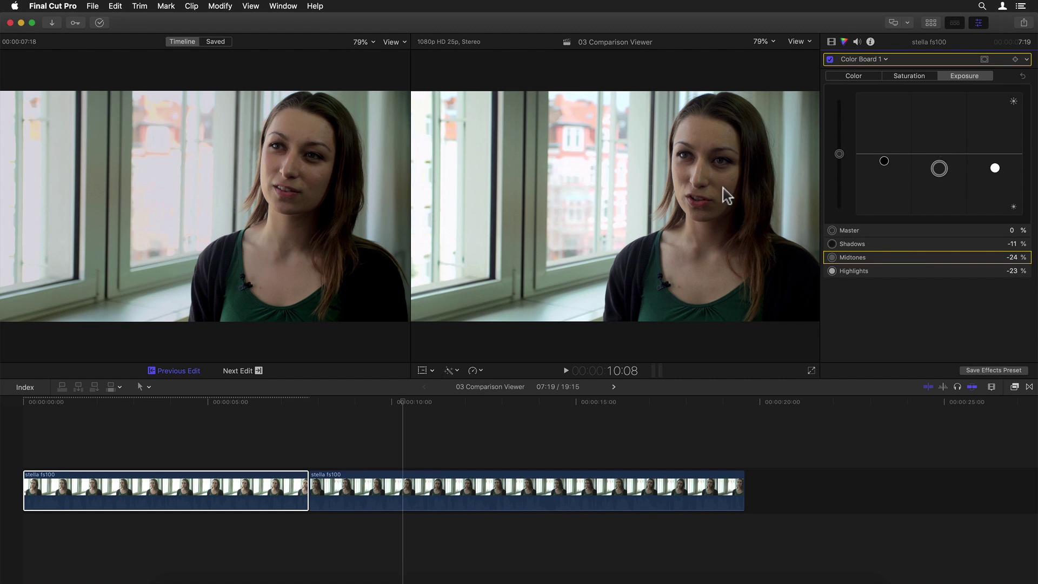
- Display the video scopes in both the main viewer and the Comparison Viewer
{"action": "key", "text": "super+7"}
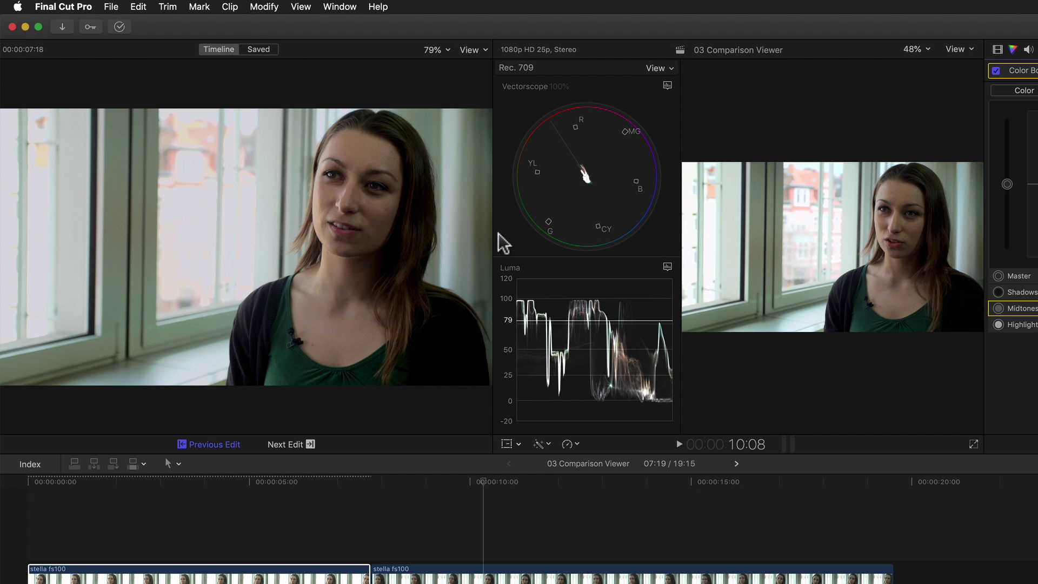
{"action": "left_click", "coordinate": [386, 253]}
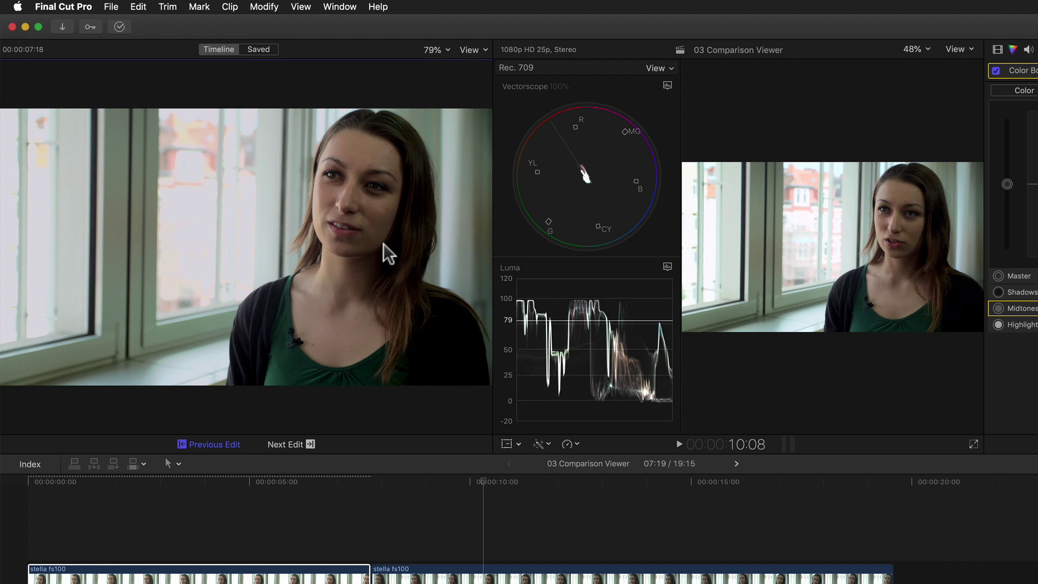
{"action": "key", "text": "super+7"}
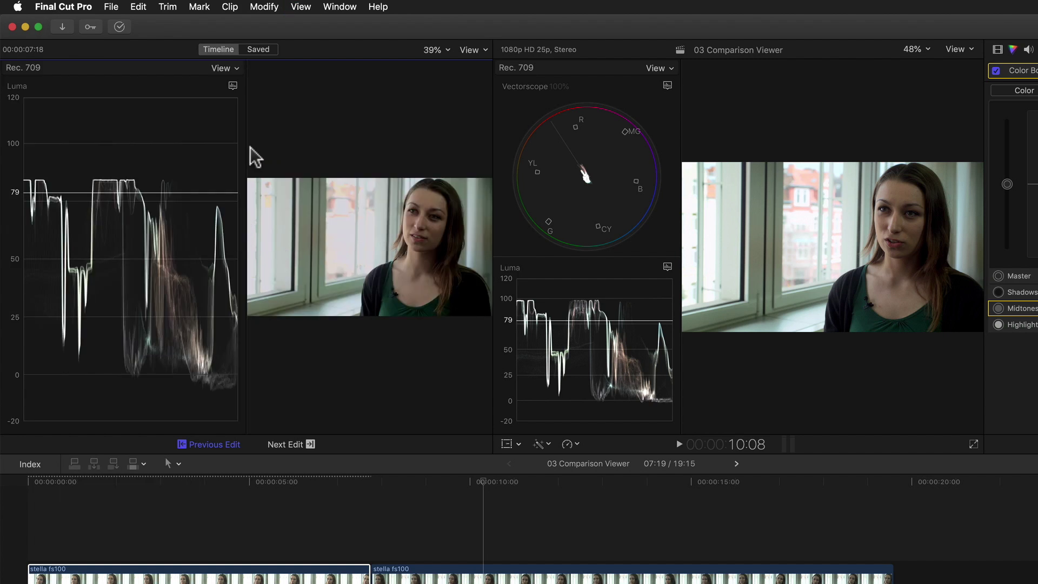
- Give the Comparison Viewer a two-scope stacked layout with the RGB Overlay histogram above the RGB Parade
{"action": "left_click_drag", "start_coordinate": [245, 148], "coordinate": [208, 155]}
{"action": "left_click", "coordinate": [203, 85]}
{"action": "left_click", "coordinate": [199, 69]}
{"action": "left_click", "coordinate": [121, 50]}
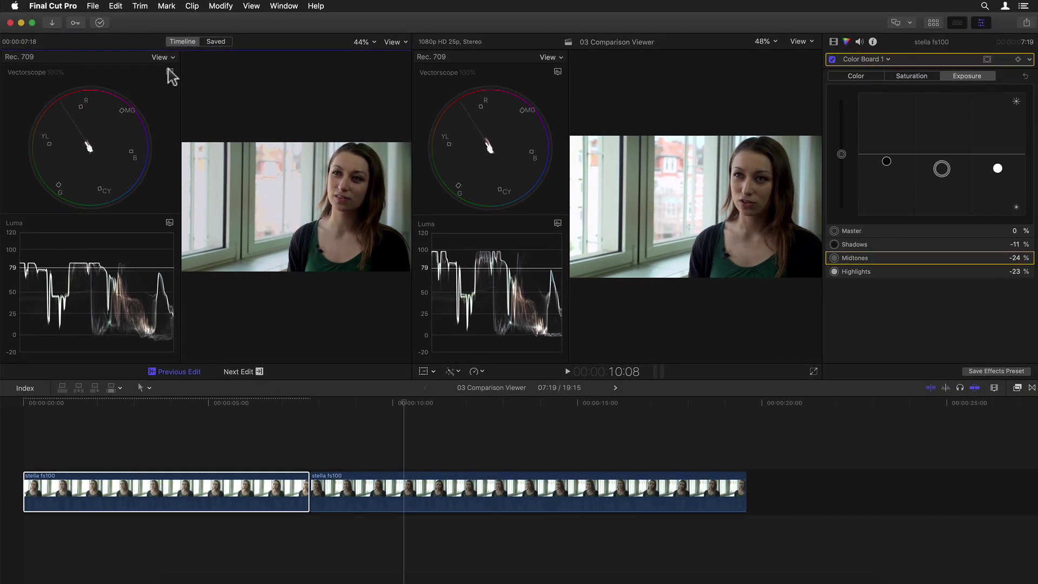
{"action": "left_click", "coordinate": [169, 72]}
{"action": "left_click", "coordinate": [184, 88]}
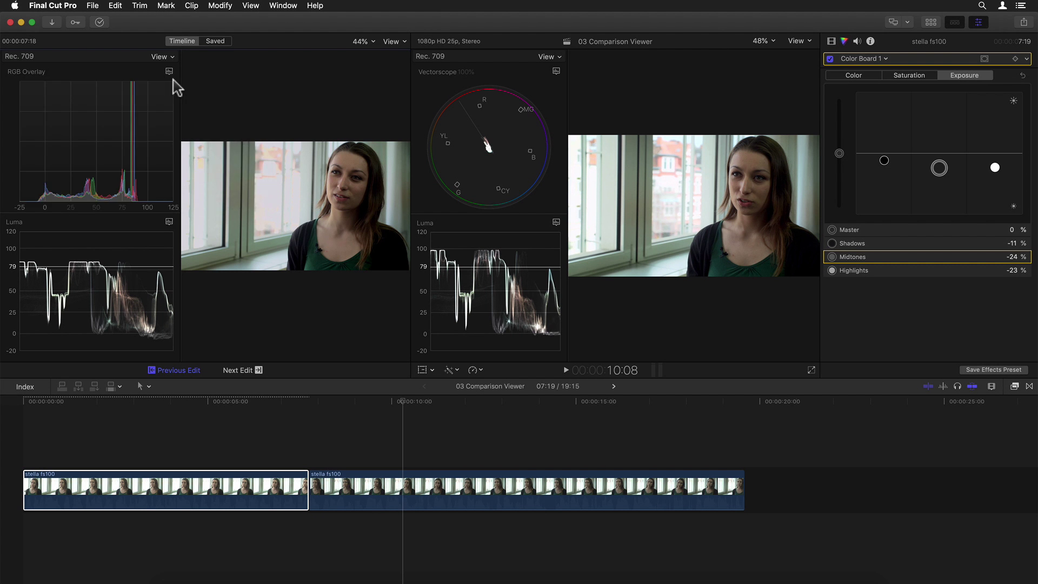
{"action": "left_click", "coordinate": [170, 222]}
{"action": "left_click", "coordinate": [199, 280]}
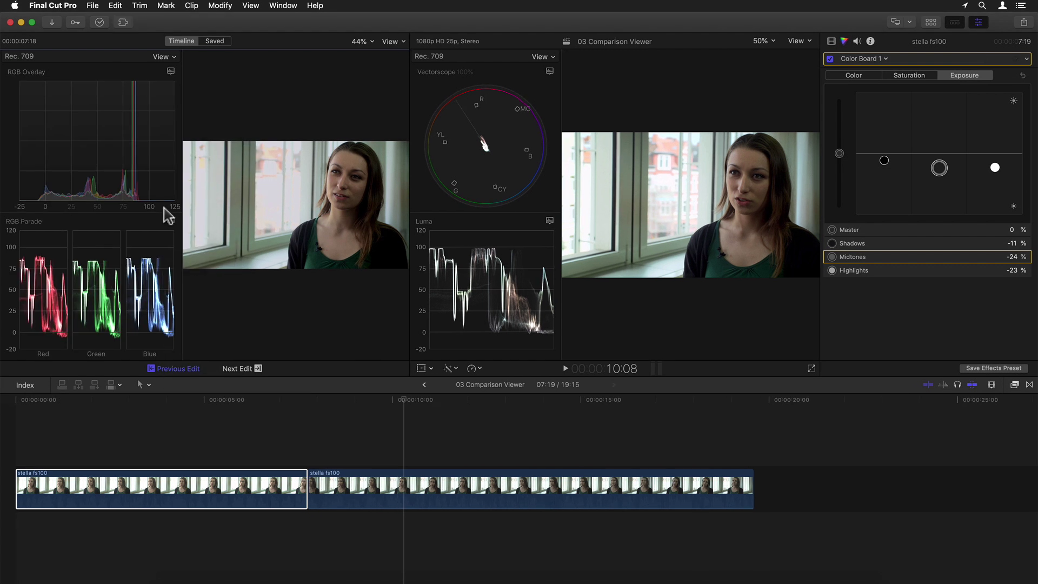
- Switch the Comparison Viewer's scopes to Vertical Layout with a single RGB Parade scope
{"action": "left_click", "coordinate": [172, 57]}
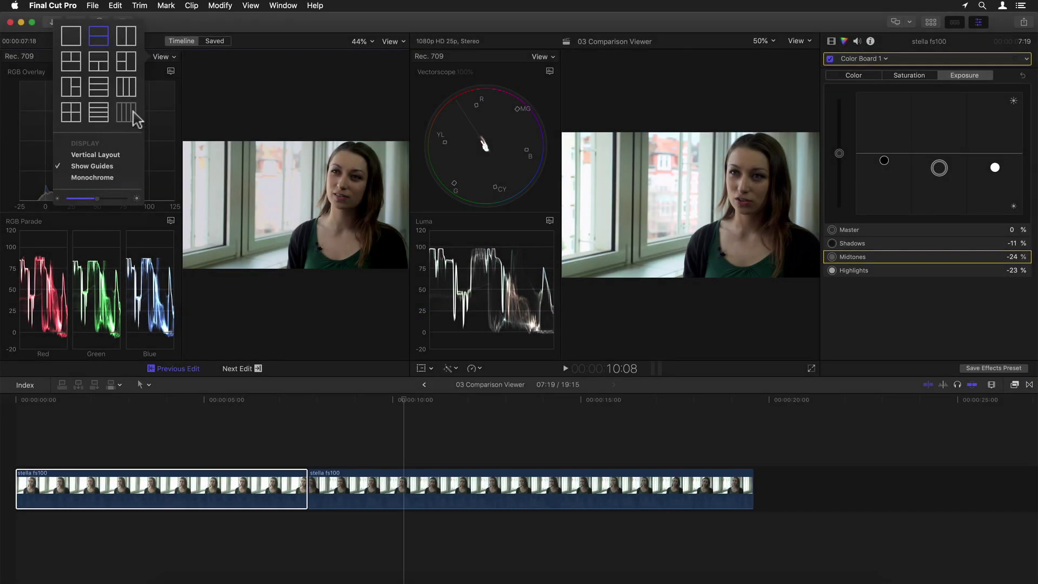
{"action": "left_click", "coordinate": [114, 156]}
{"action": "left_click", "coordinate": [388, 230]}
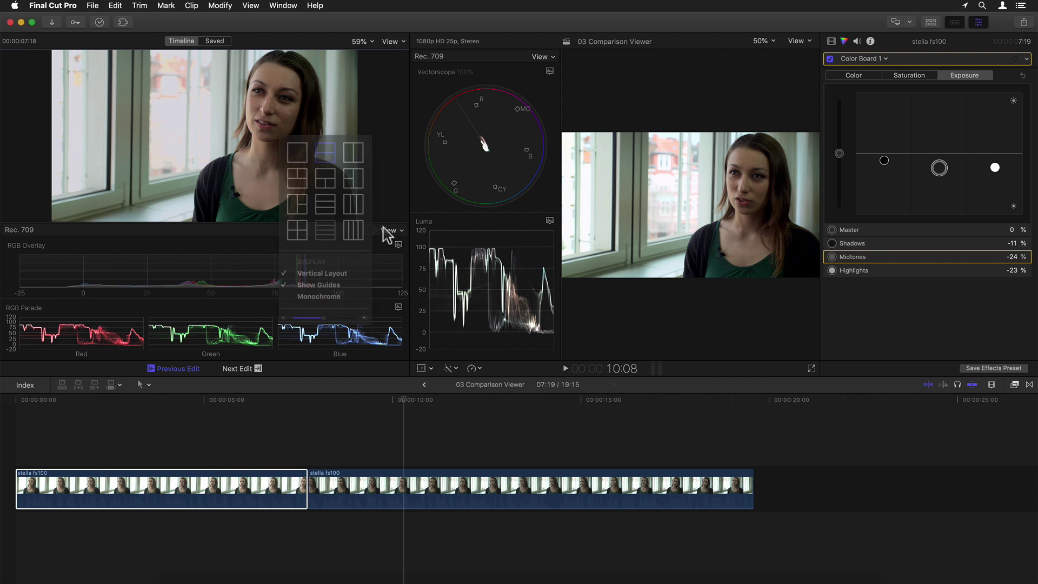
{"action": "left_click", "coordinate": [299, 160]}
- Set the main viewer's scopes to a single RGB Parade in Vertical Layout
{"action": "left_click", "coordinate": [551, 58]}
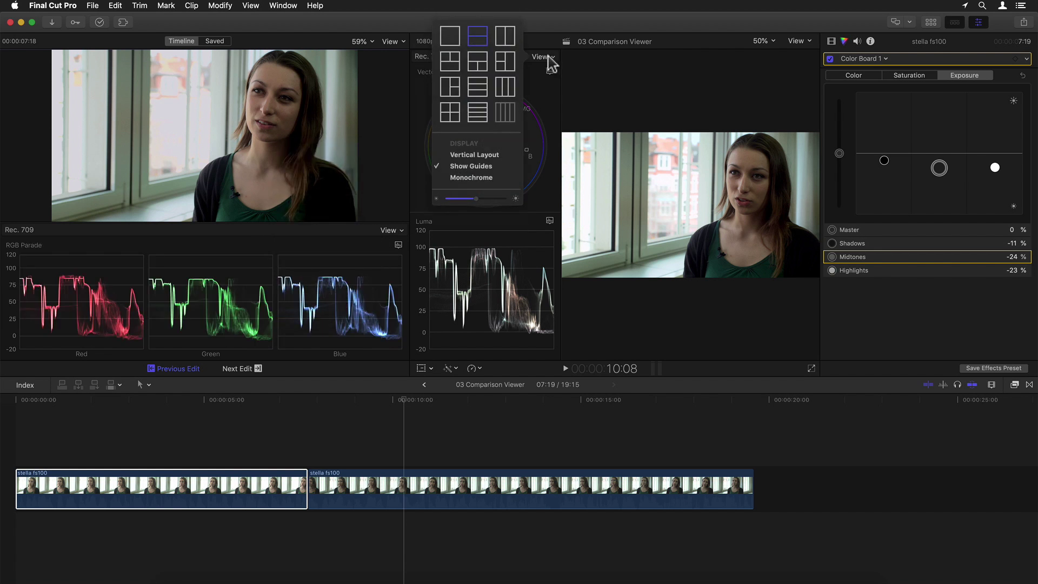
{"action": "left_click", "coordinate": [452, 41]}
{"action": "left_click", "coordinate": [552, 56]}
{"action": "left_click", "coordinate": [504, 166]}
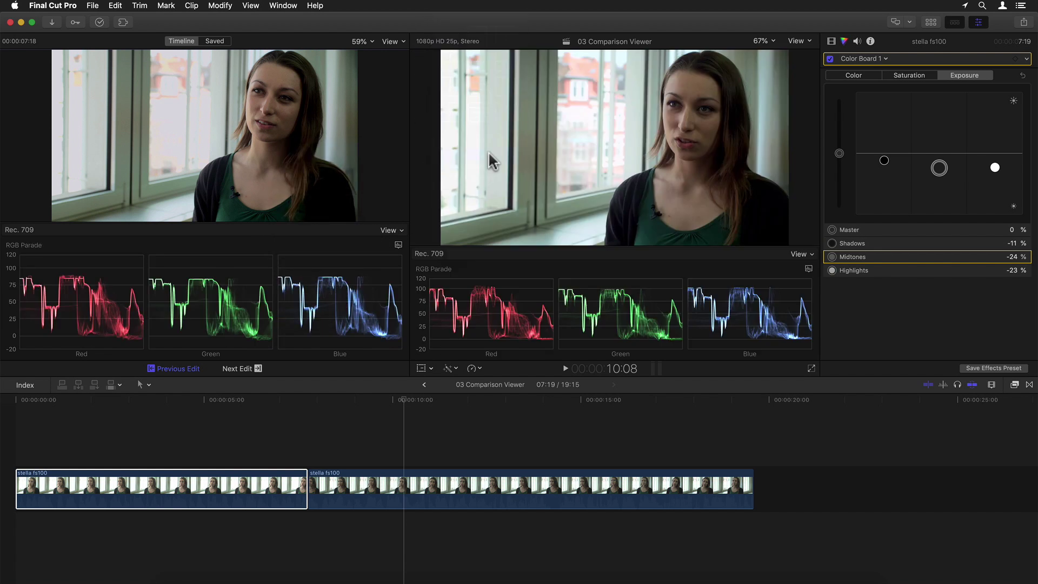
- Resize the scope areas so the video images in both viewers are larger and equal in size at 73%
{"action": "left_click_drag", "start_coordinate": [355, 223], "coordinate": [350, 262]}
{"action": "left_click_drag", "start_coordinate": [442, 247], "coordinate": [440, 269]}
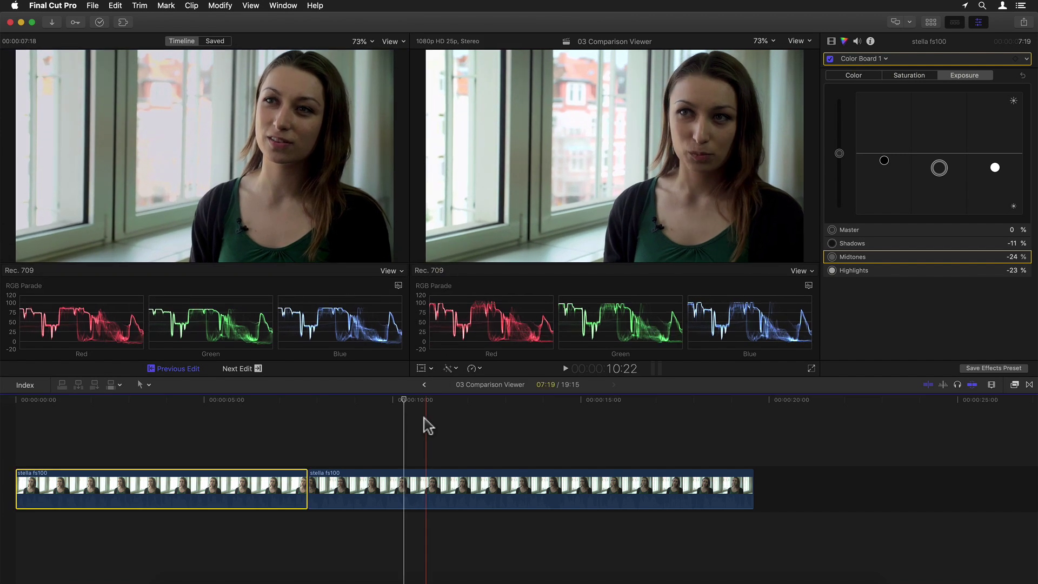
{"action": "left_click_drag", "start_coordinate": [380, 378], "coordinate": [387, 426]}
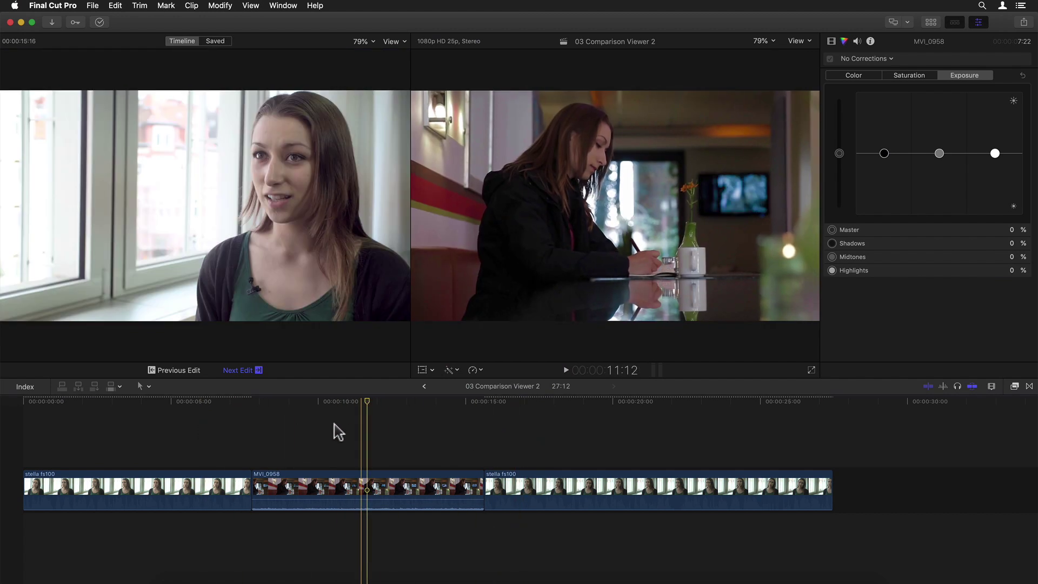
- Place the playhead in the MVI_0958 clip at 12:08 and set the Comparison Viewer to show the next edit
{"action": "left_click", "coordinate": [539, 419]}
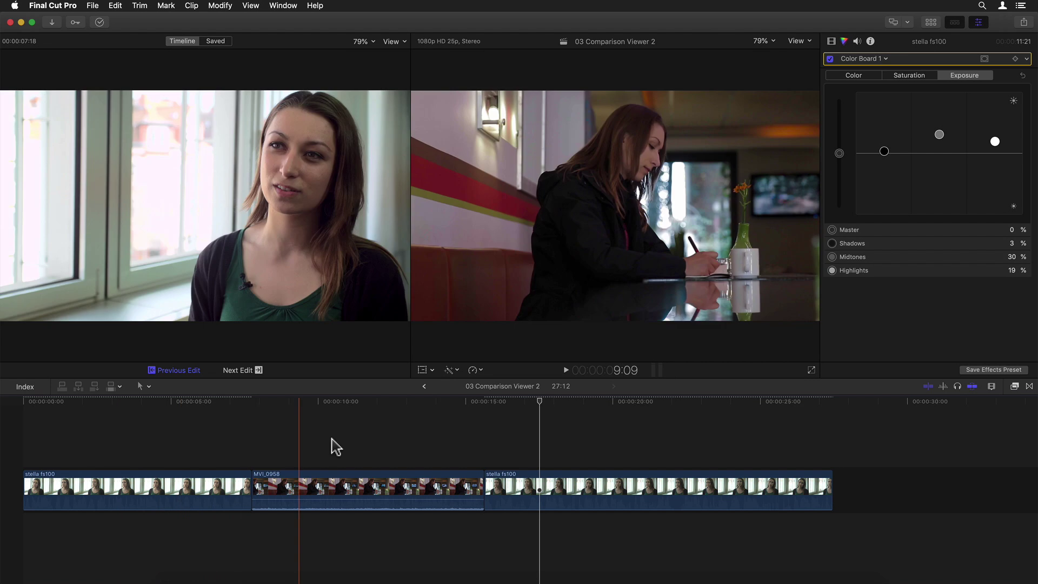
{"action": "left_click", "coordinate": [390, 447]}
{"action": "left_click", "coordinate": [257, 371]}
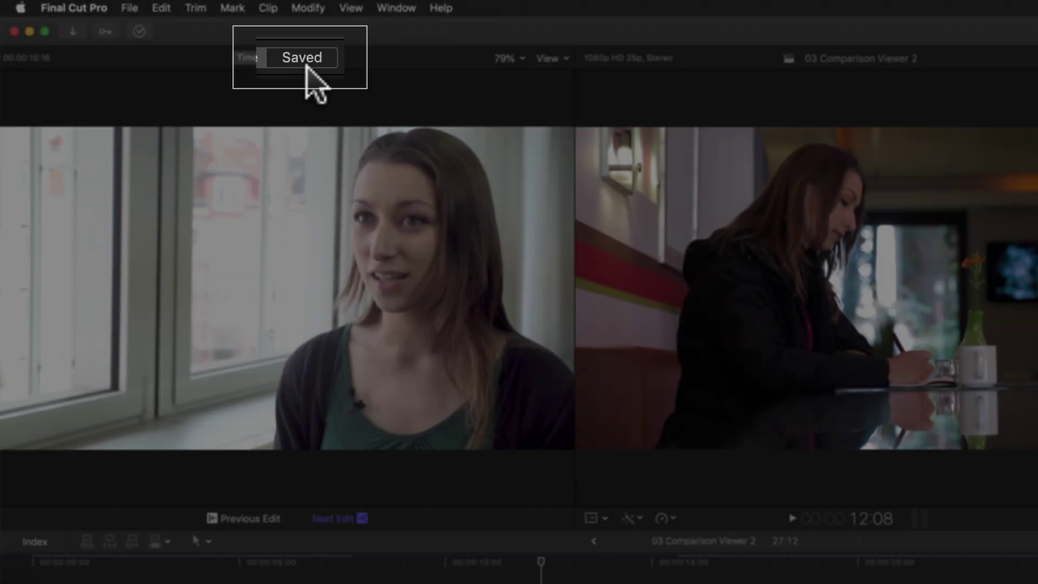
- Save the first clip's frame at 4:11 as the reference among the Comparison Viewer's saved frames
{"action": "left_click", "coordinate": [307, 57]}
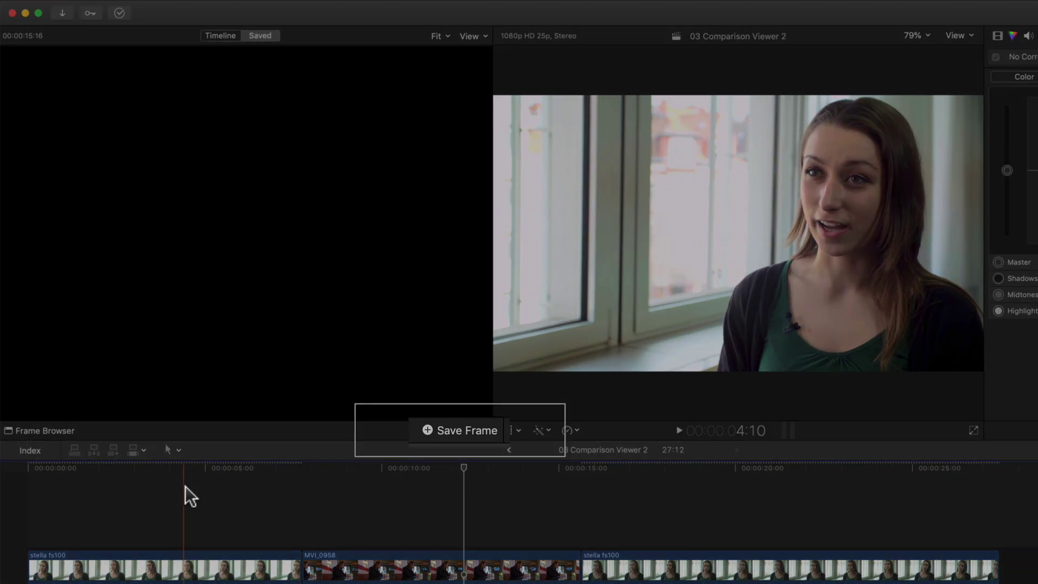
{"action": "left_click", "coordinate": [185, 485]}
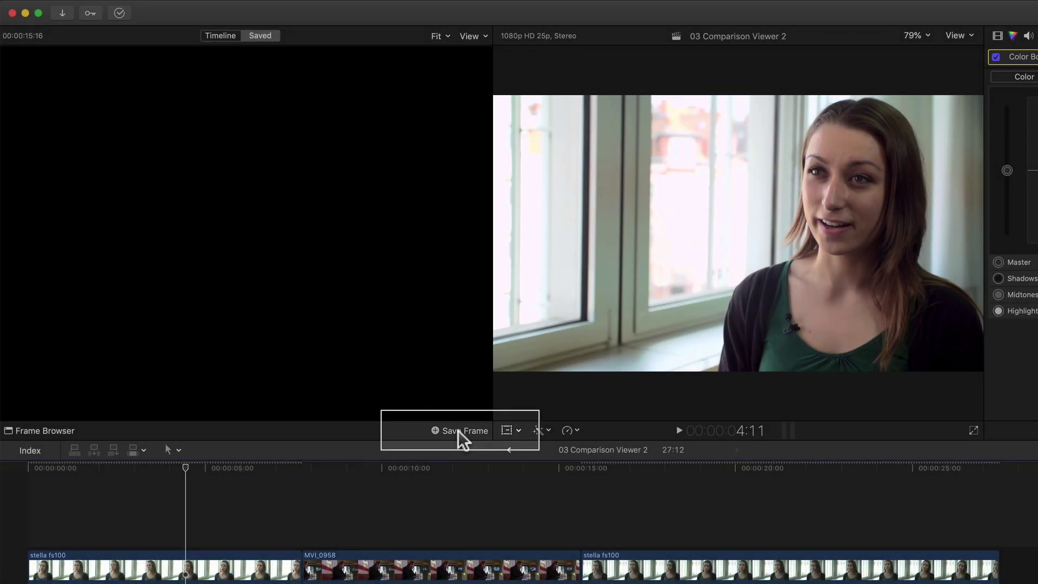
{"action": "left_click", "coordinate": [457, 431]}
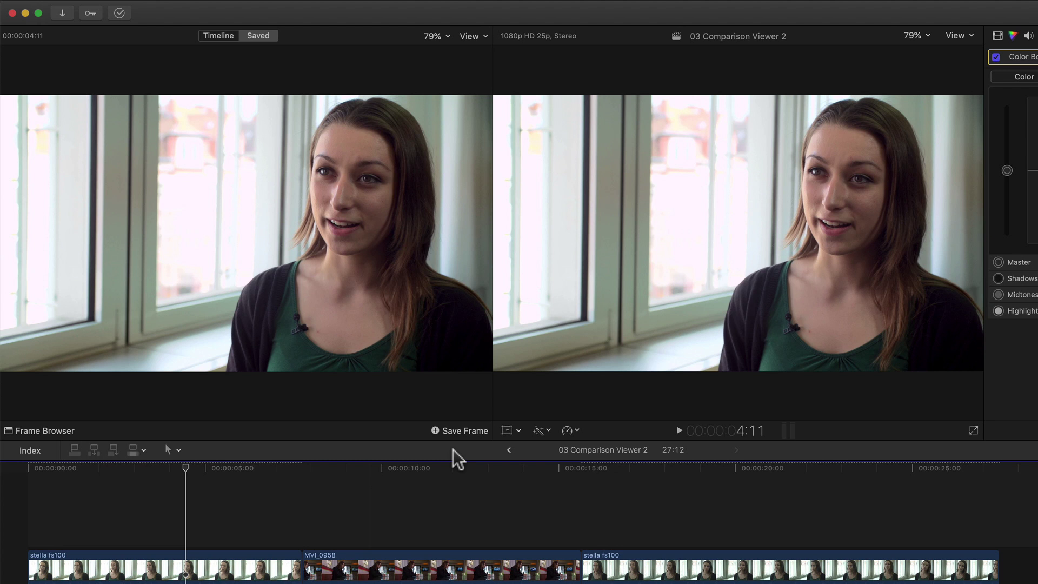
- At 19:14 in the third clip, set Color Board exposure to Shadows 0%, Midtones about -7% and Highlights -3%, and raise the master saturation
{"action": "left_click", "coordinate": [718, 508]}
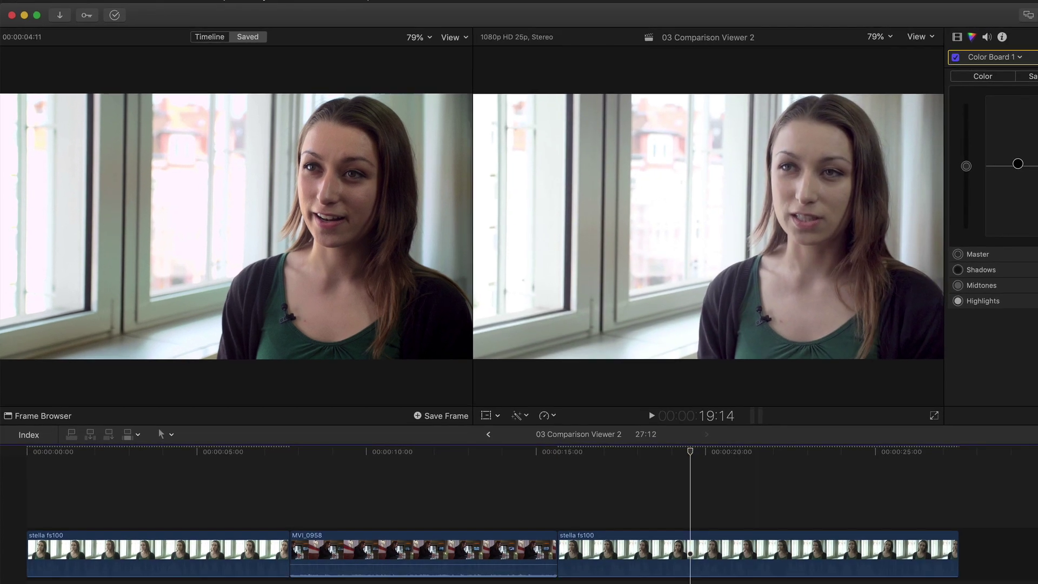
{"action": "left_click_drag", "start_coordinate": [940, 147], "coordinate": [994, 156]}
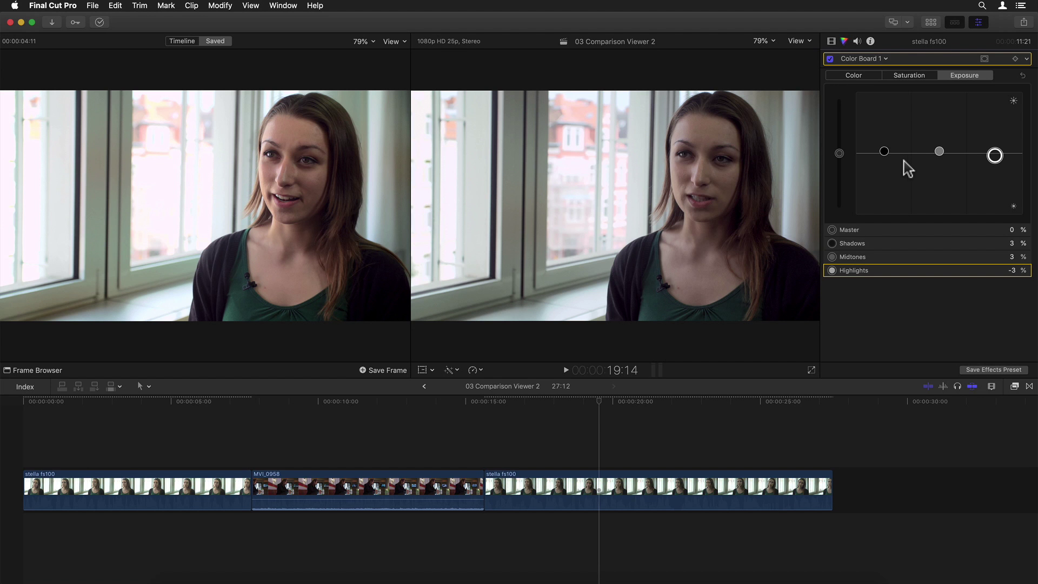
{"action": "left_click_drag", "start_coordinate": [883, 153], "coordinate": [940, 167]}
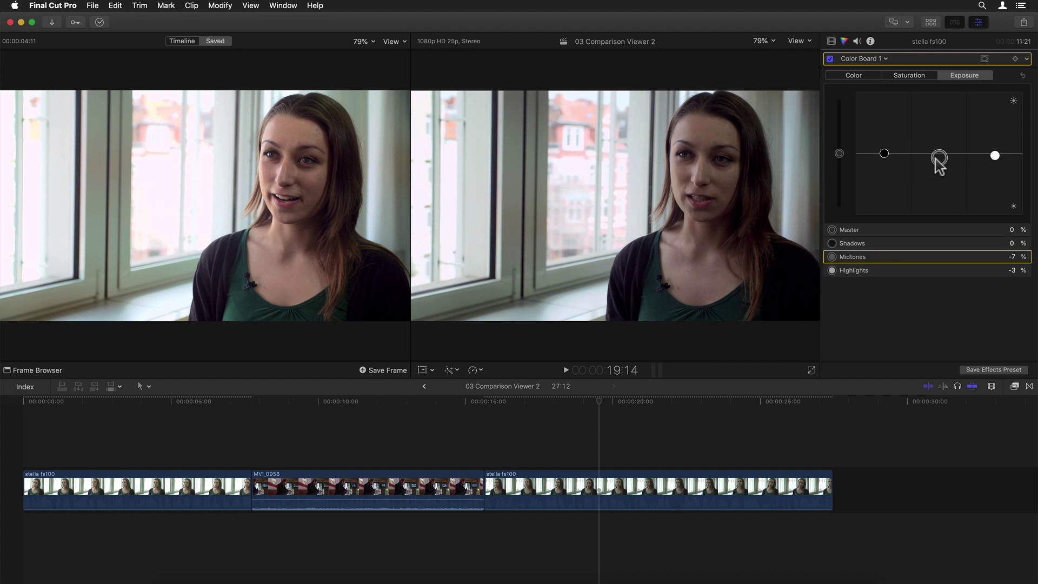
{"action": "left_click", "coordinate": [909, 77]}
{"action": "left_click_drag", "start_coordinate": [839, 154], "coordinate": [841, 139]}
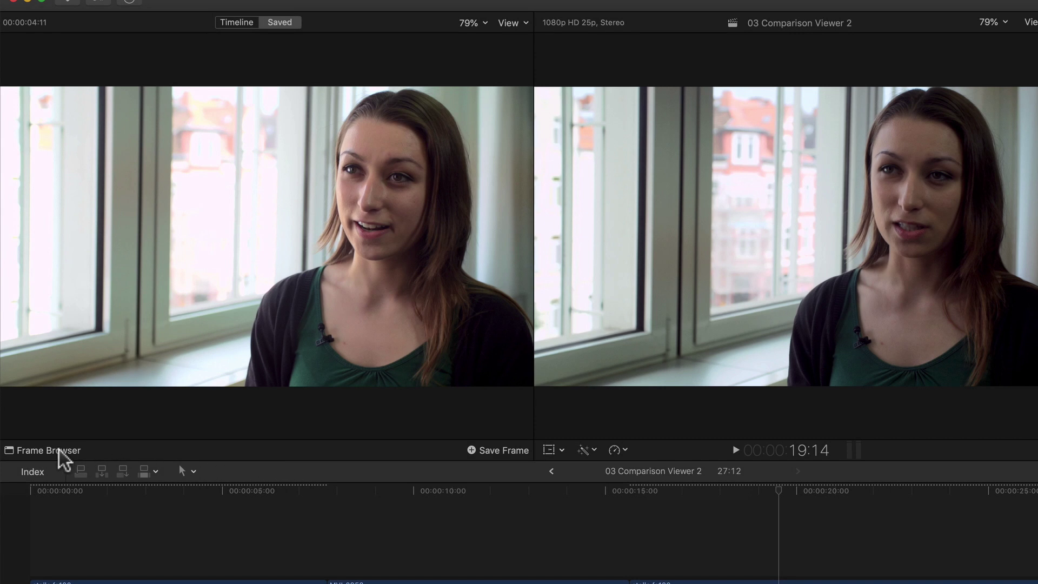
- Open the Frame Browser and assign the Save Frame command to F8 in the Command Editor, saving the command set
{"action": "left_click", "coordinate": [59, 450]}
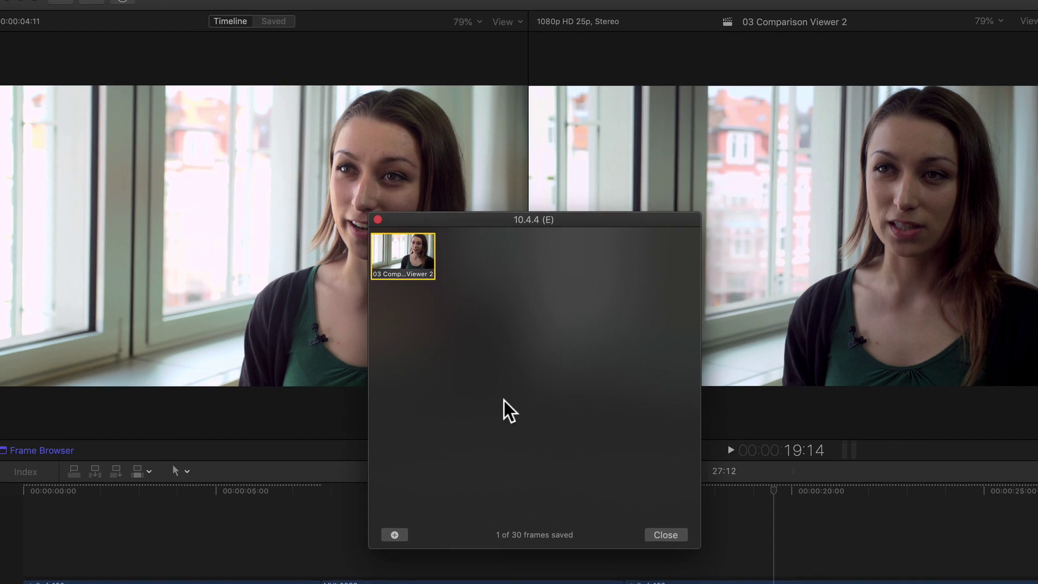
{"action": "key", "text": "alt+super+k"}
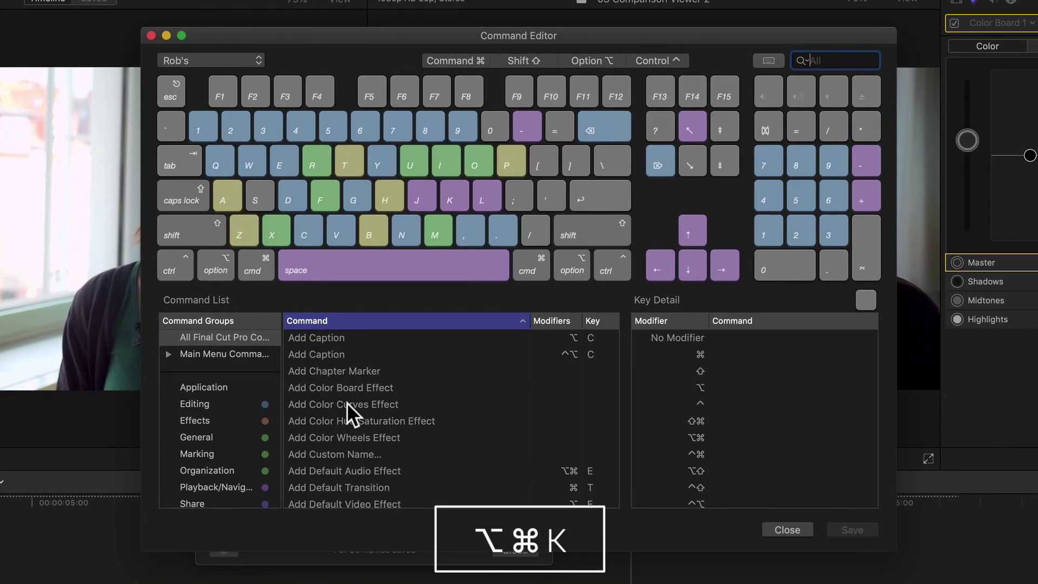
{"action": "type", "text": "save frame"}
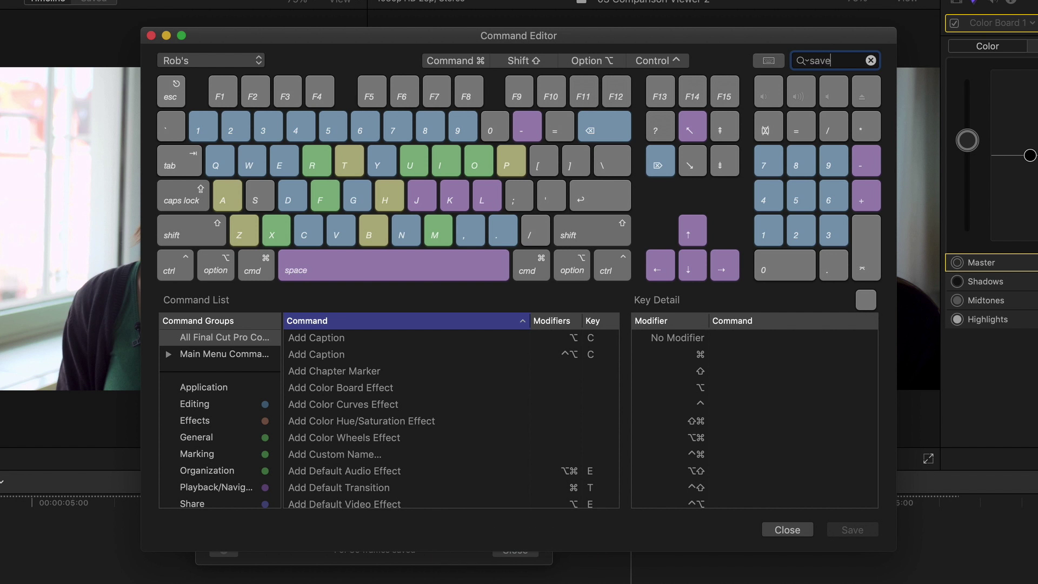
{"action": "left_click", "coordinate": [326, 339]}
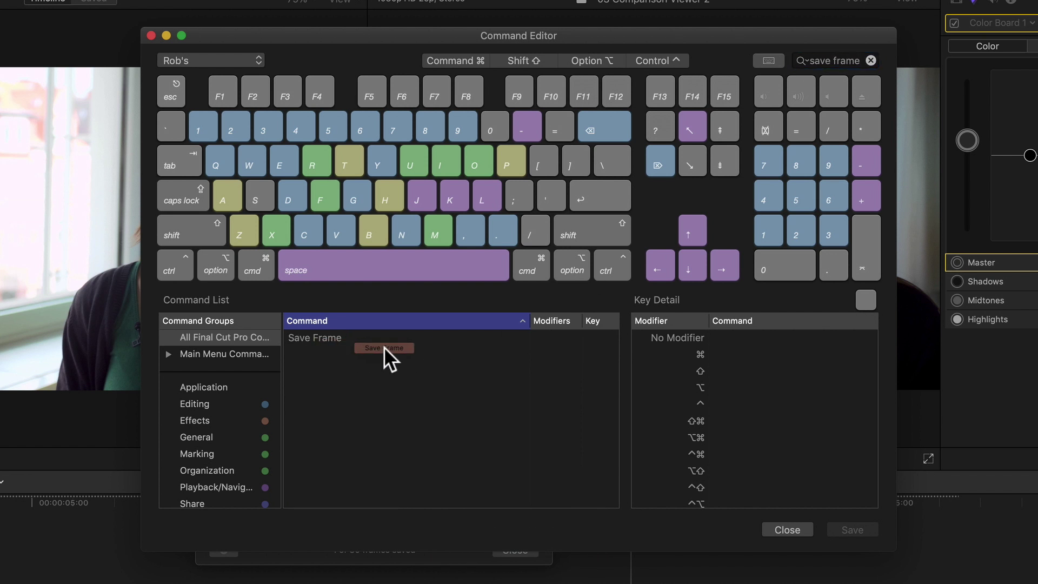
{"action": "left_click_drag", "start_coordinate": [383, 346], "coordinate": [468, 84]}
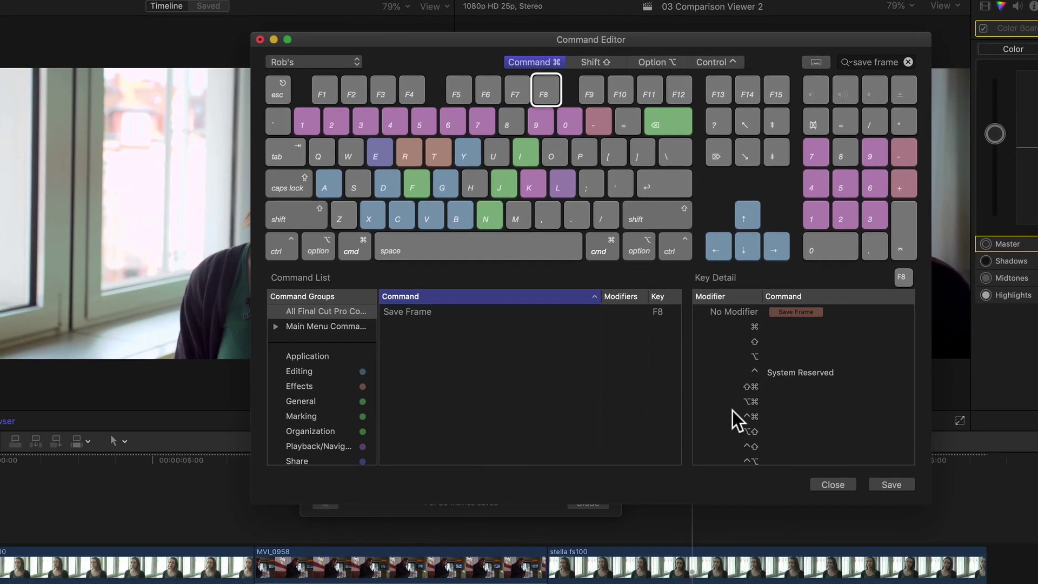
{"action": "key", "text": "cmd+w"}
{"action": "left_click", "coordinate": [729, 113]}
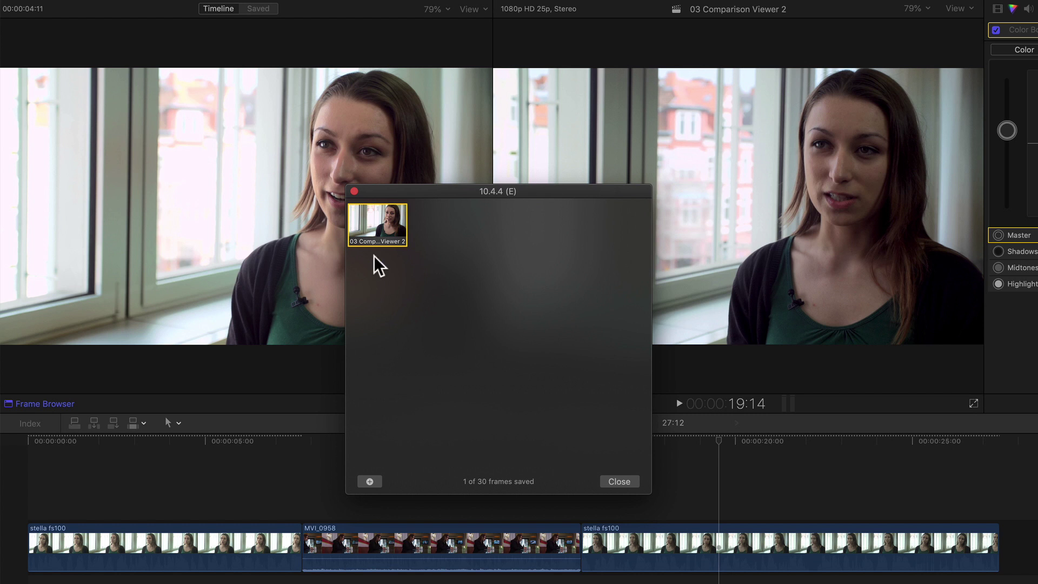
- Open the 01 Noise project and save seven frames from different points of the CP Concert clip to the Frame Browser
{"action": "left_click", "coordinate": [736, 423]}
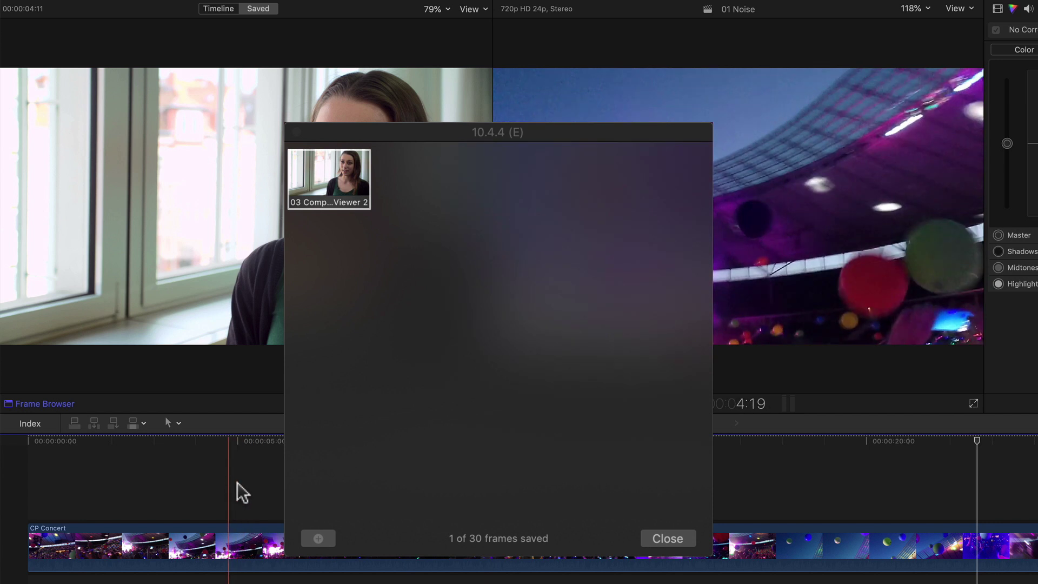
{"action": "key", "text": "alt+super+8"}
{"action": "key", "text": "alt+super+8"}
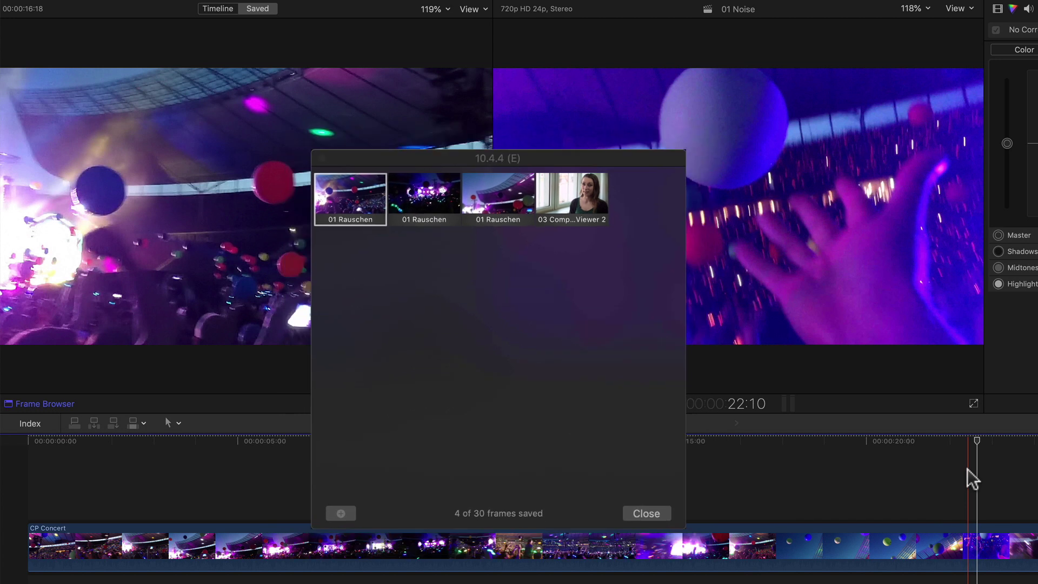
{"action": "key", "text": "alt+super+8"}
{"action": "key", "text": "alt+super+8"}
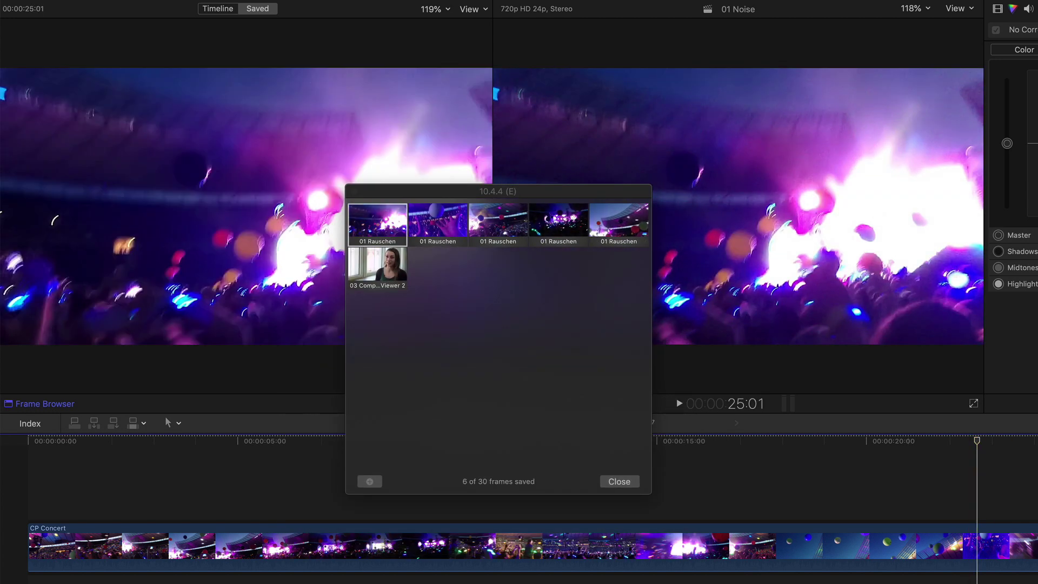
{"action": "key", "text": "alt+super+8"}
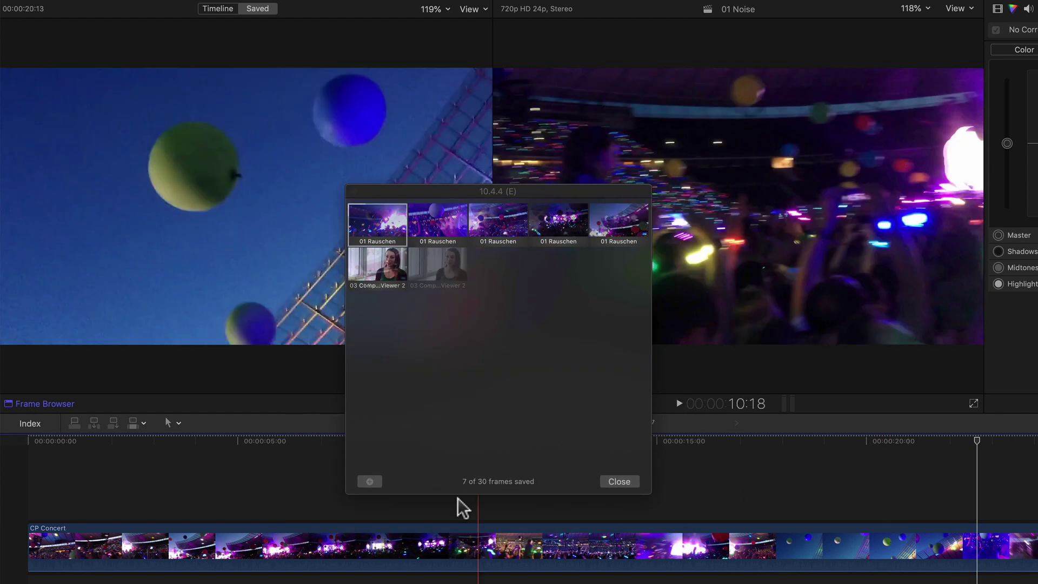
{"action": "key", "text": "alt+super+8"}
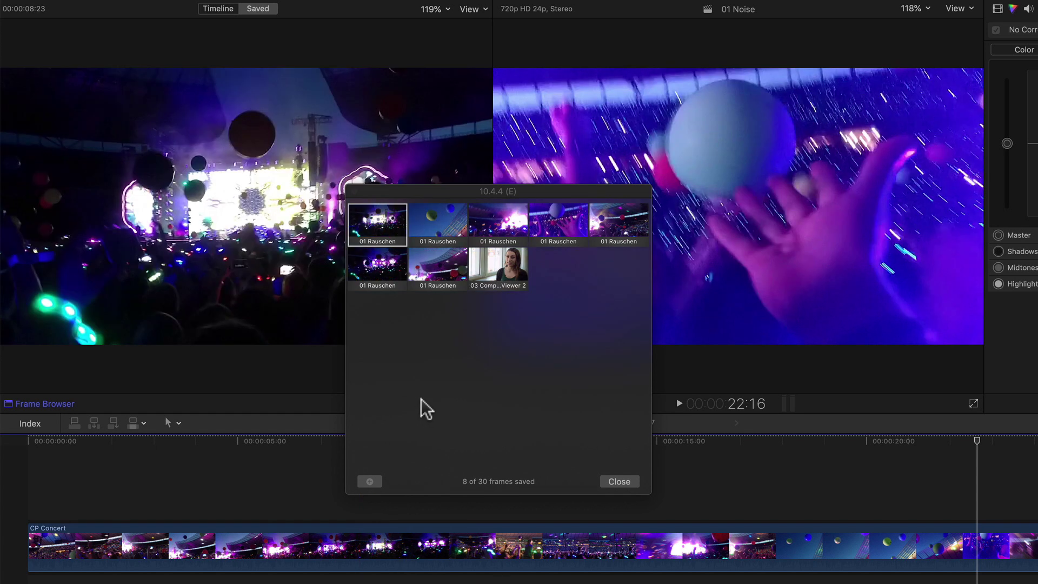
- Return to the 03 Comparison Viewer 2 project and view several saved concert frames beside the MVI_0958 clip at 11:13
{"action": "key", "text": "super+bracketleft"}
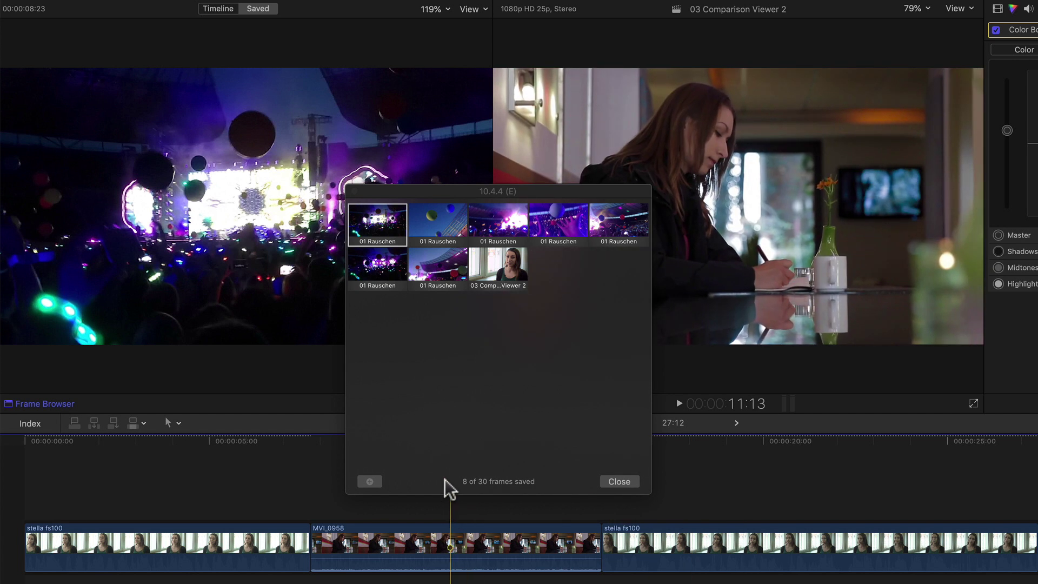
{"action": "left_click", "coordinate": [442, 226]}
{"action": "left_click", "coordinate": [494, 227]}
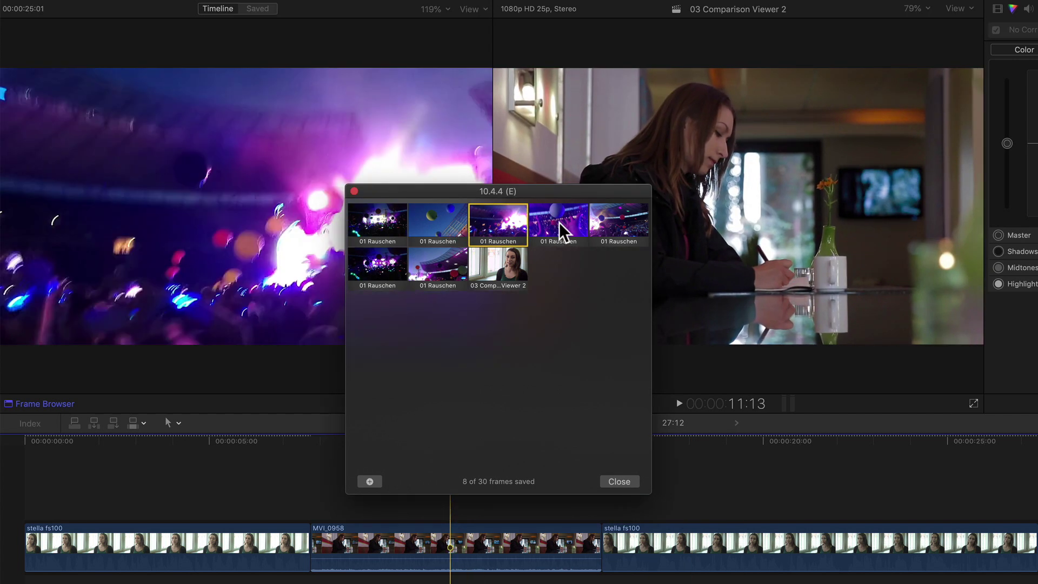
{"action": "left_click", "coordinate": [559, 222]}
{"action": "left_click", "coordinate": [608, 226]}
{"action": "left_click", "coordinate": [407, 276]}
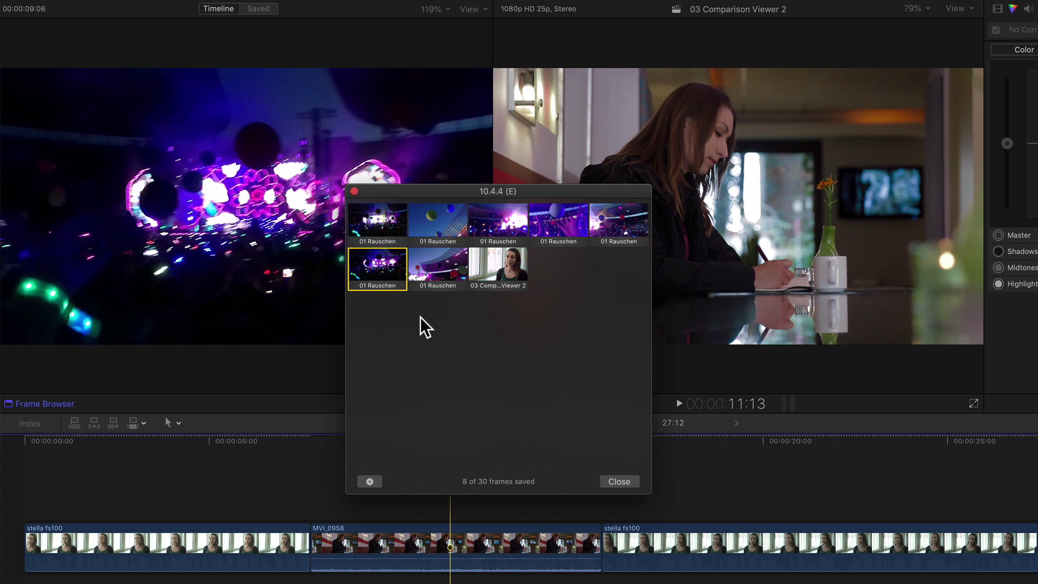
- Delete the saved concert frame taken at 25:01 from the Frame Browser
{"action": "left_click", "coordinate": [497, 224]}
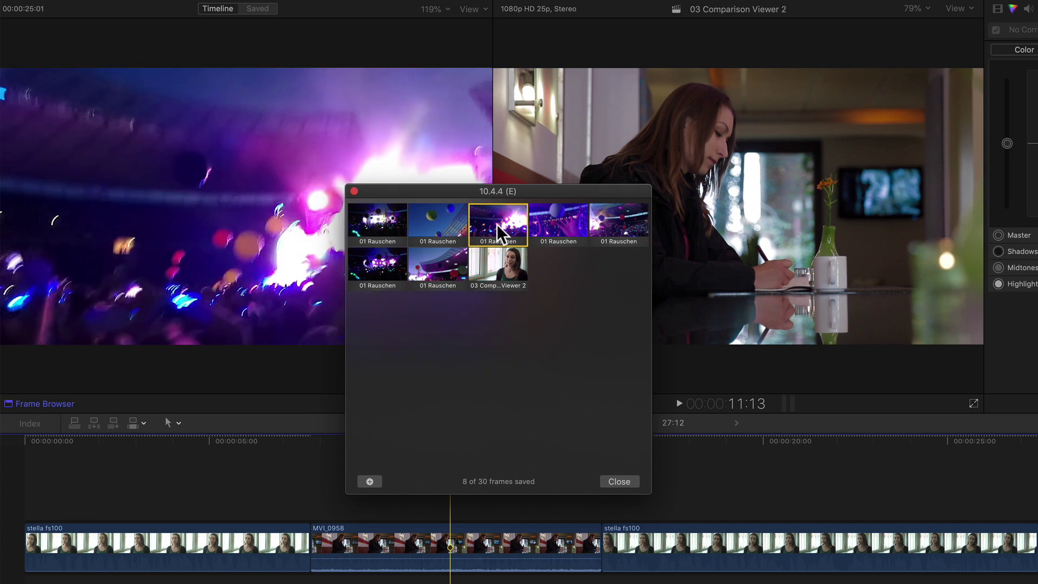
{"action": "key", "text": "Delete"}
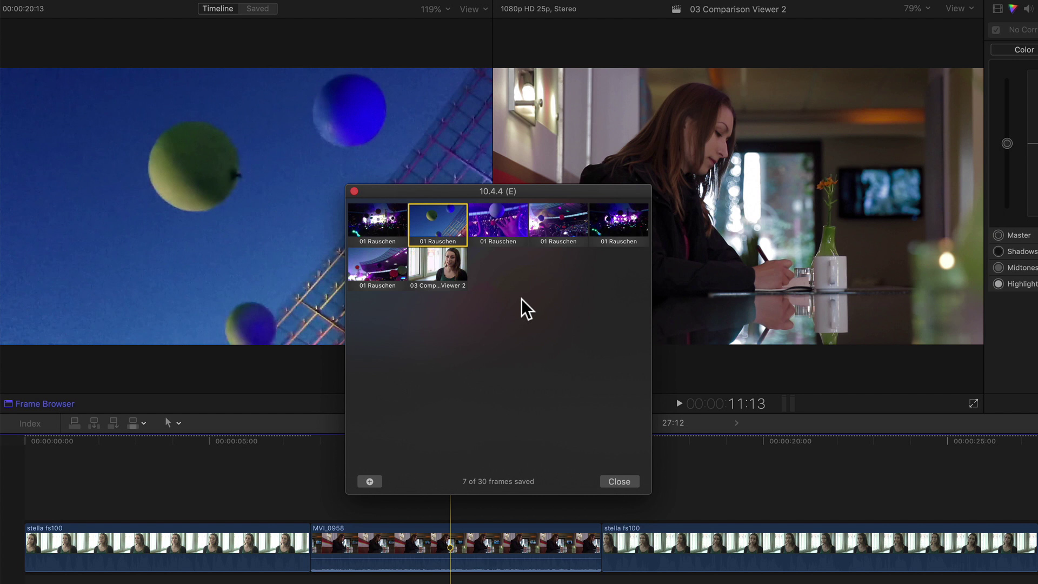
- Switch to Finder and open the Original Media folder inside the 10.4.4 (E) library's __snapshots folder
{"action": "key", "text": "super+Tab"}
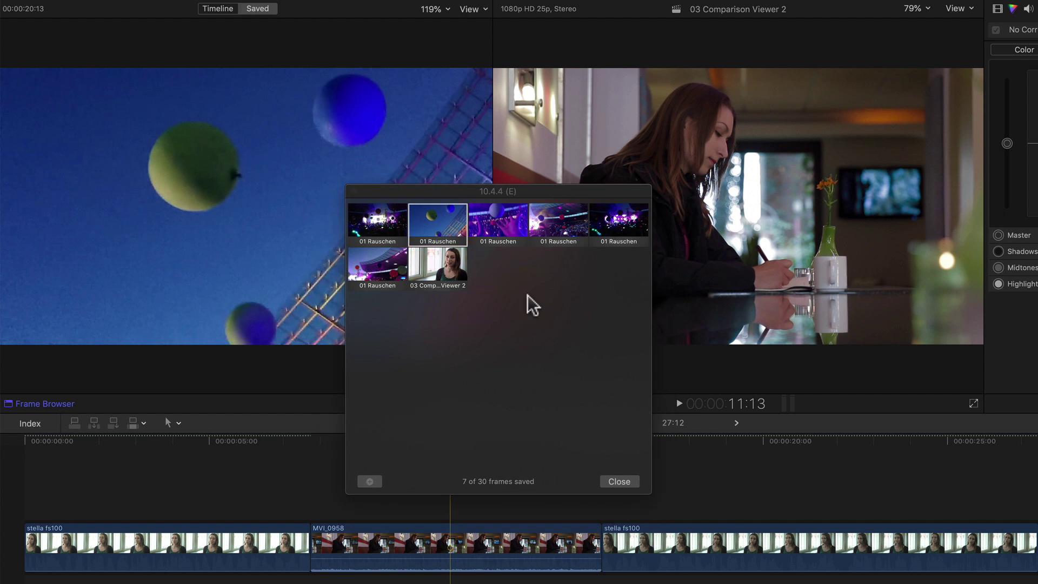
{"action": "key", "text": "super+Tab"}
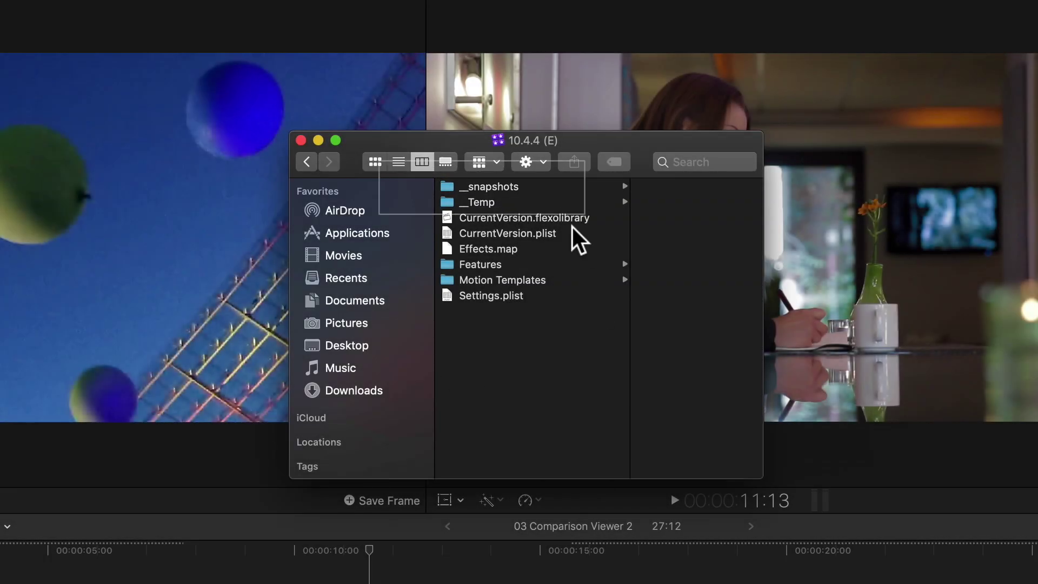
{"action": "left_click", "coordinate": [501, 186]}
{"action": "left_click", "coordinate": [617, 203]}
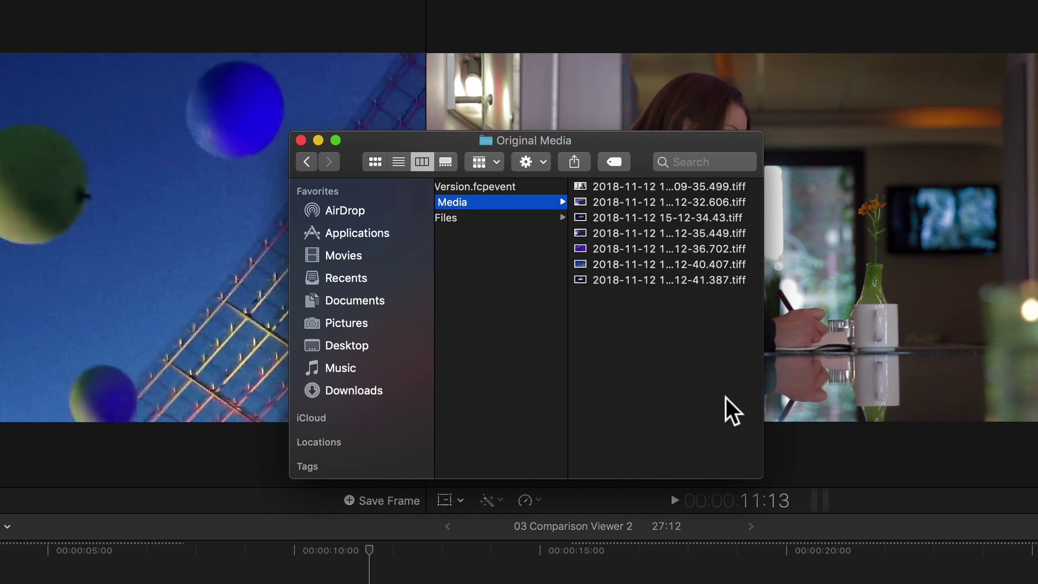
- Preview the saved frame TIFF files in the Original Media folder and return to the Frame Browser in Final Cut Pro
{"action": "left_click", "coordinate": [679, 279]}
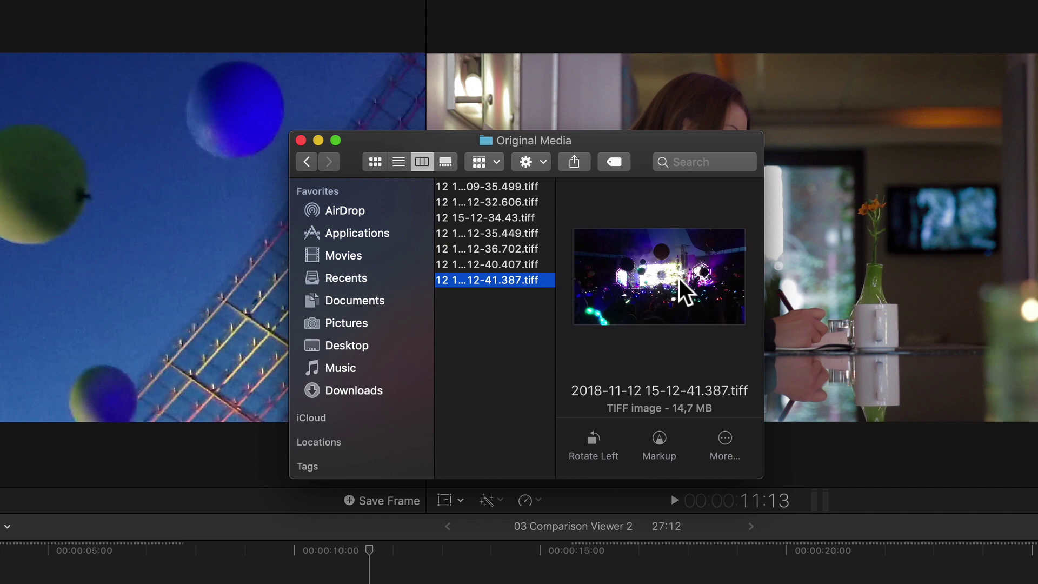
{"action": "key", "text": "Up"}
{"action": "key", "text": "Up"}
{"action": "key", "text": "Up"}
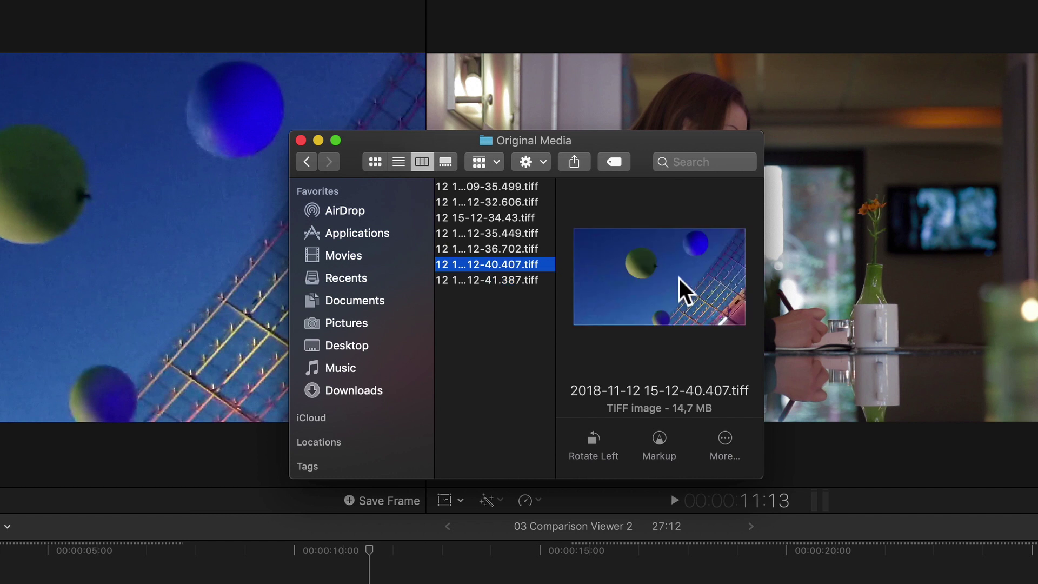
{"action": "key", "text": "Up"}
{"action": "key", "text": "Up"}
{"action": "key", "text": "Up"}
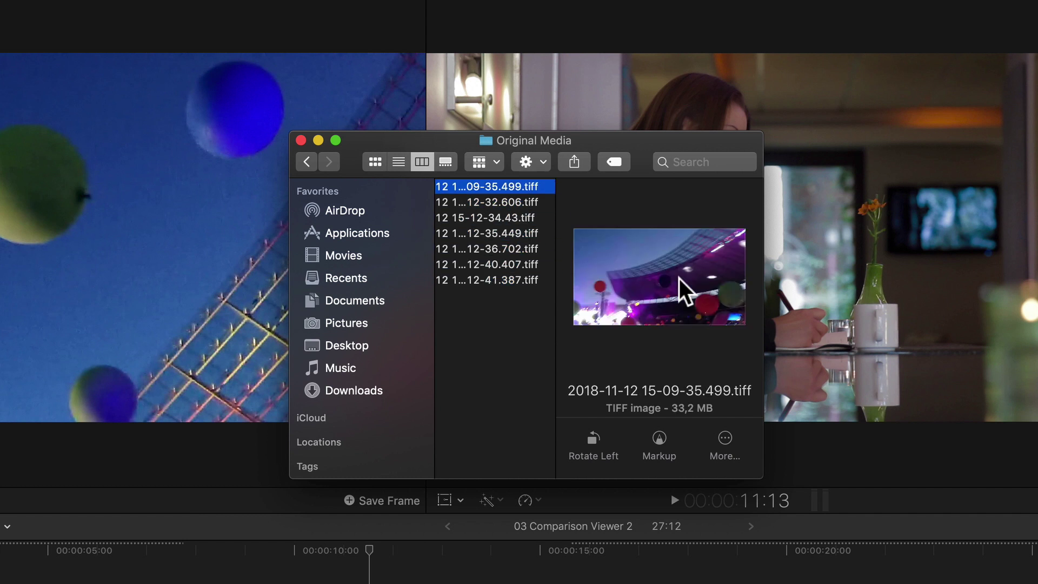
{"action": "key", "text": "Down"}
{"action": "key", "text": "Down"}
{"action": "key", "text": "Down"}
{"action": "key", "text": "Down"}
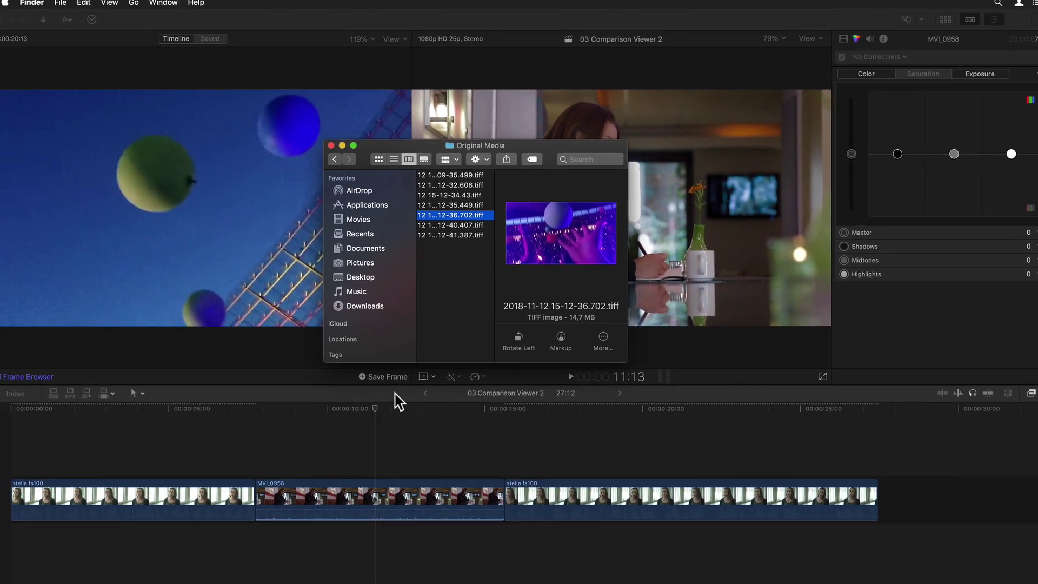
{"action": "left_click", "coordinate": [398, 395]}
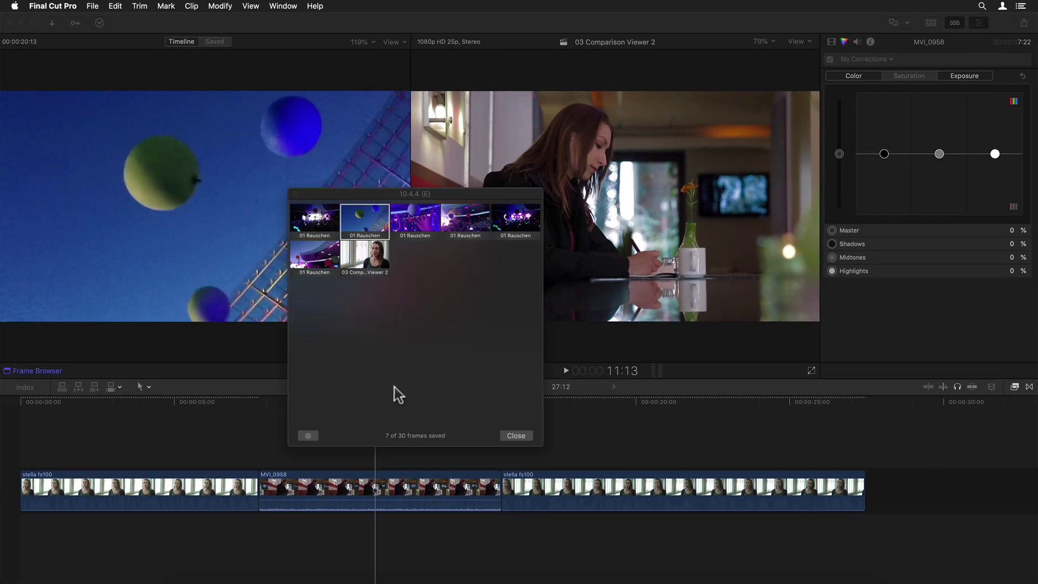
{"action": "left_click", "coordinate": [411, 340]}
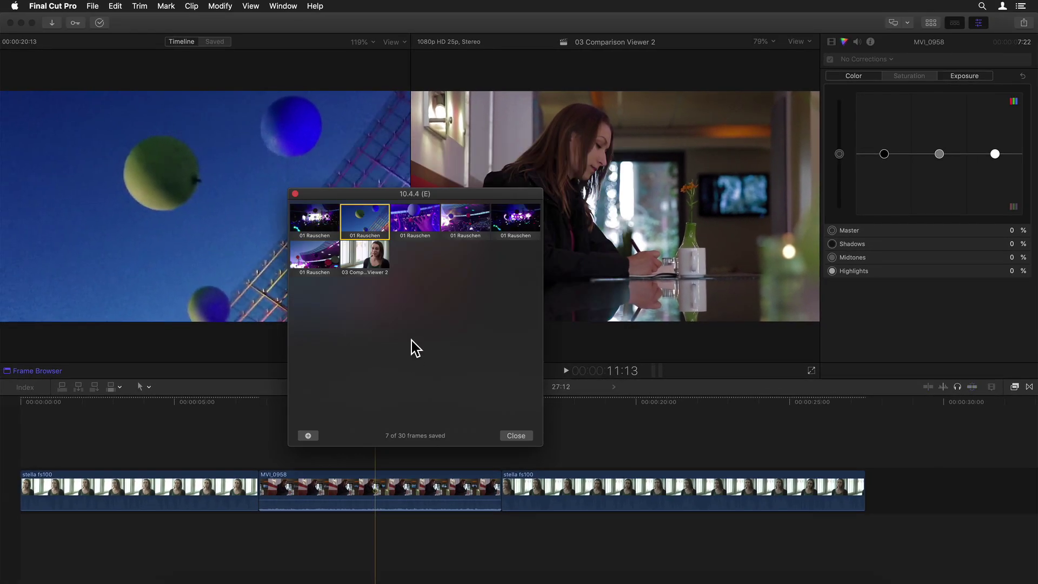
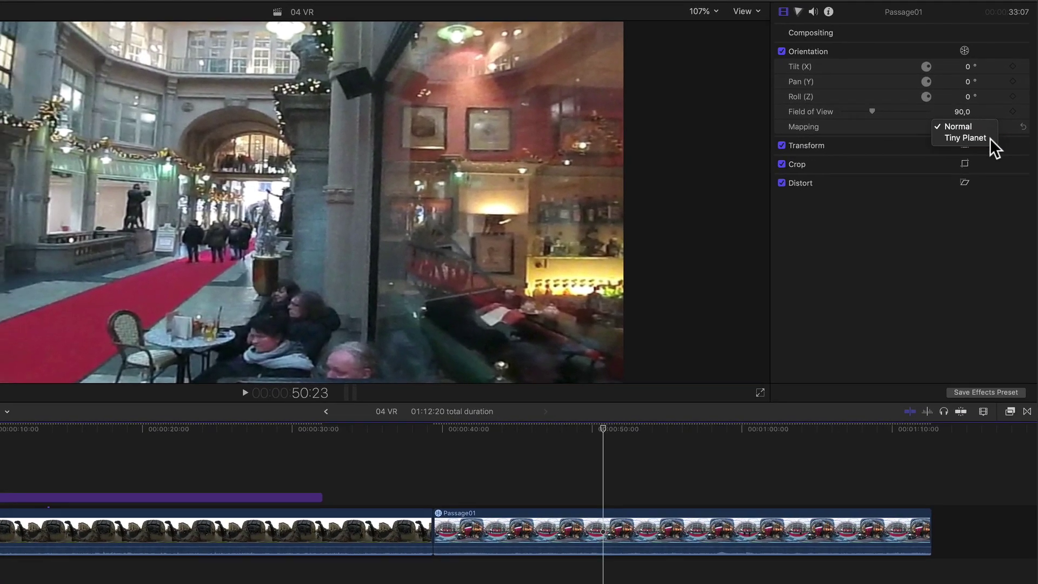
- Set the Passage01 clip's mapping to Tiny Planet with Tilt 22°, Pan 15°, Roll 1° and Field of View 576
{"action": "left_click", "coordinate": [967, 215]}
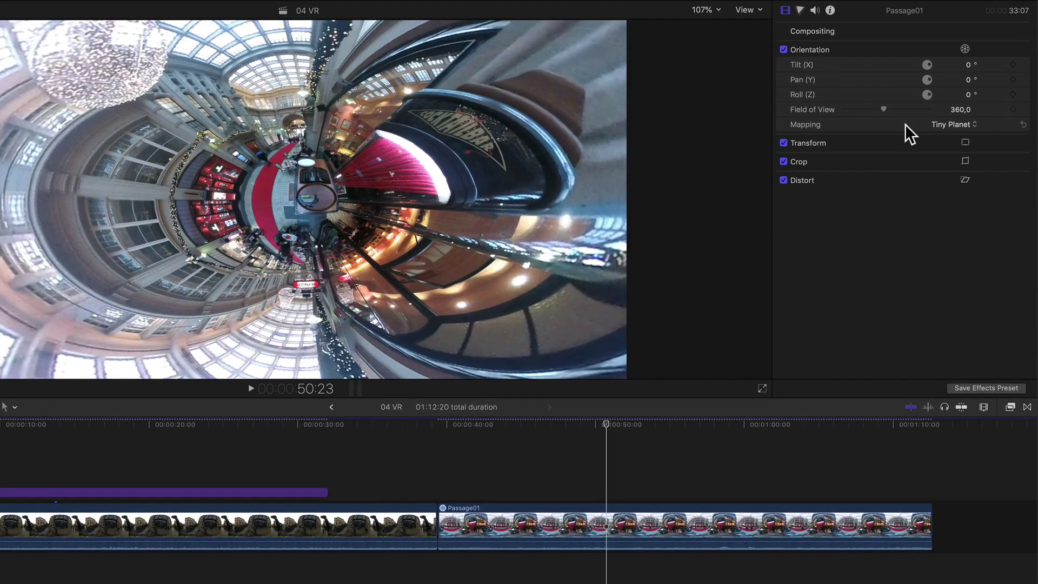
{"action": "left_click_drag", "start_coordinate": [883, 109], "coordinate": [909, 108]}
{"action": "left_click_drag", "start_coordinate": [968, 64], "coordinate": [973, 104]}
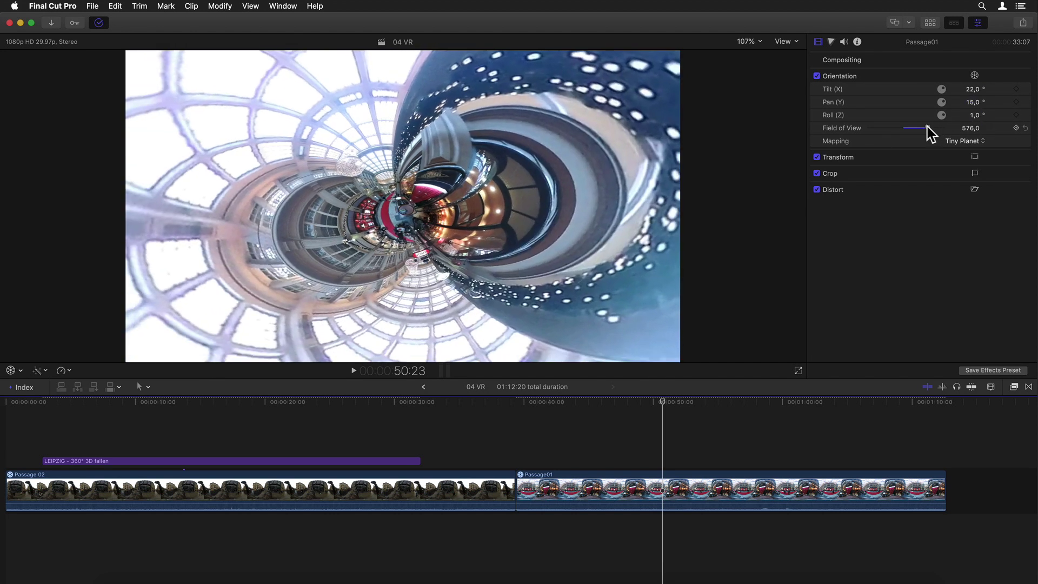
- Set the Passage01 clip's Tilt to 84° and, after trying a Field of View of 128, set it to 720
{"action": "left_click_drag", "start_coordinate": [927, 128], "coordinate": [878, 130]}
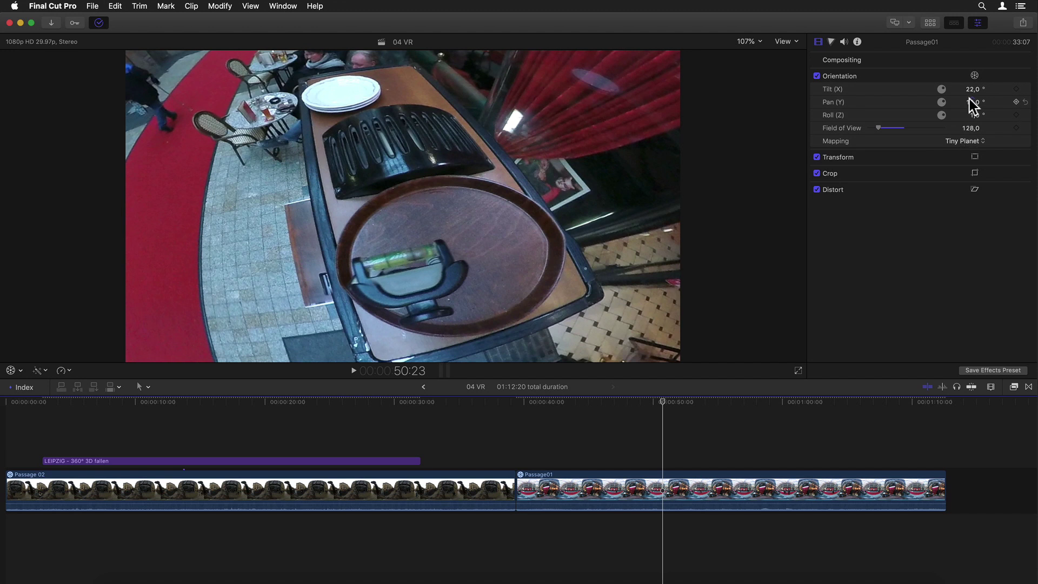
{"action": "left_click_drag", "start_coordinate": [972, 89], "coordinate": [973, 81]}
{"action": "left_click_drag", "start_coordinate": [879, 129], "coordinate": [949, 128]}
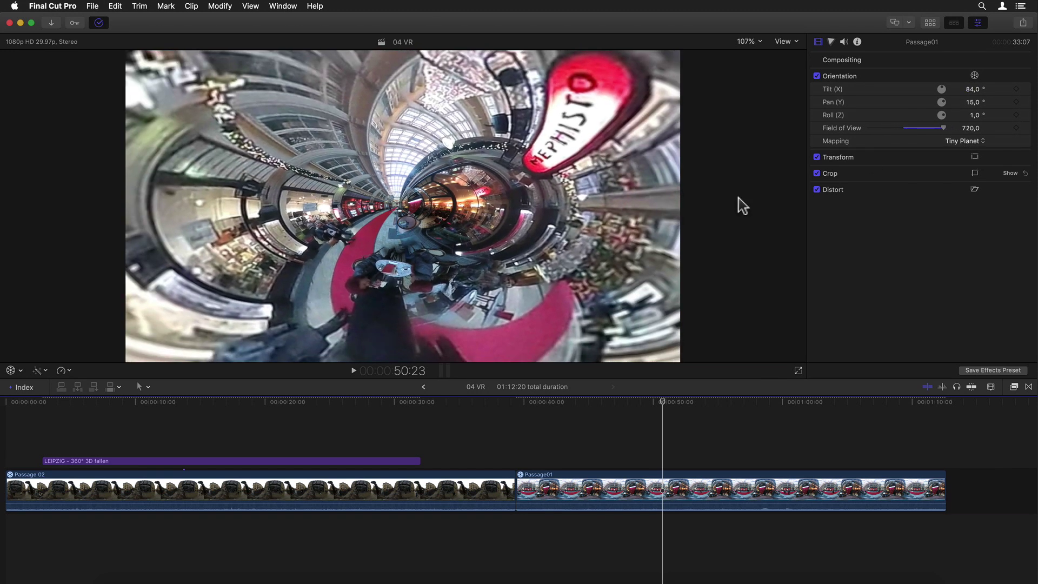
- Play the Passage 02 clip with its animated Tiny Planet orientation and 3D Leipzig title in the 04 VR project
{"action": "key", "text": "space"}
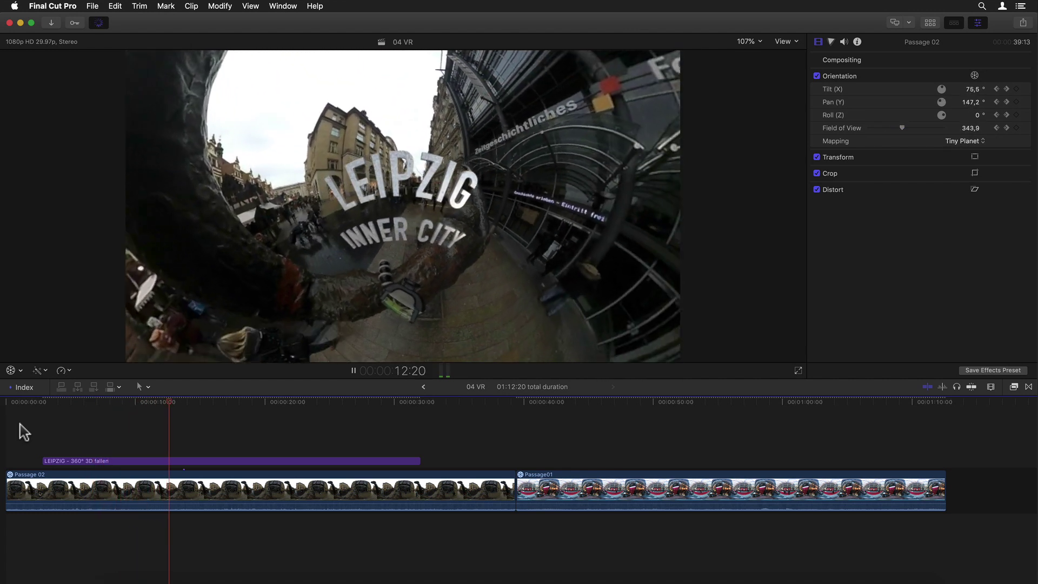
{"action": "scroll", "coordinate": [98, 416], "scroll_direction": "right", "scroll_amount": 1}
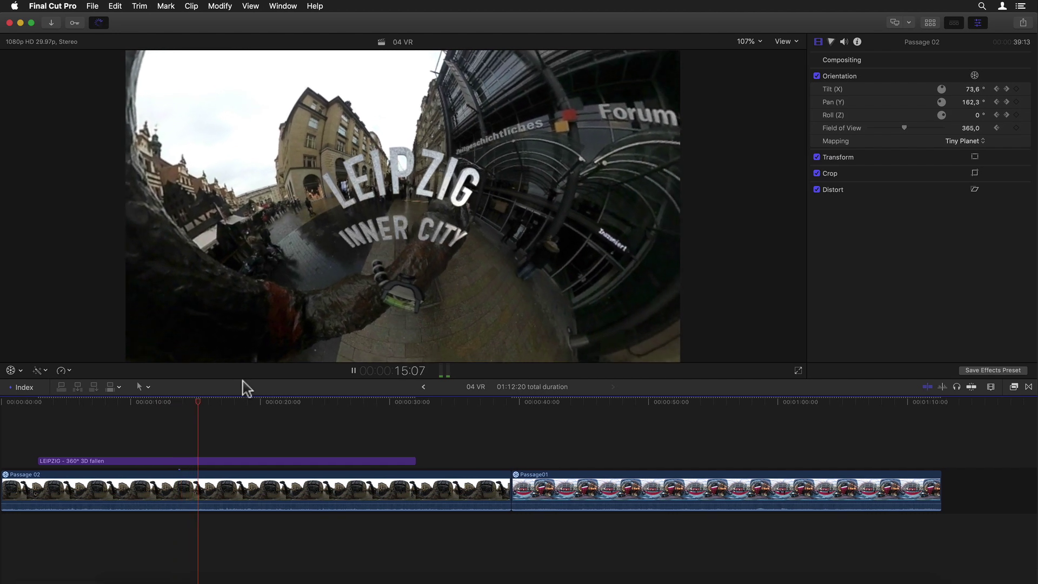